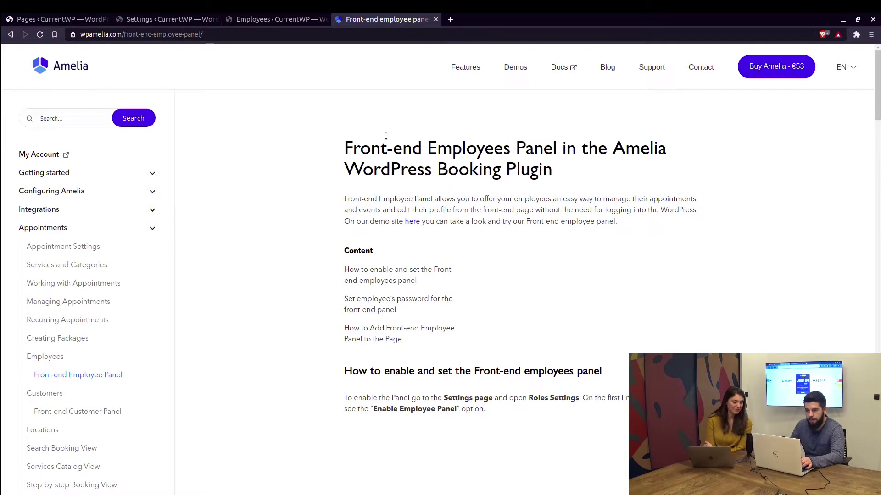
Scroll down the Front-end Employees Panel guide to the enable-panel instructions
{"action": "scroll", "coordinate": [294, 156], "scroll_direction": "down", "scroll_amount": 1}
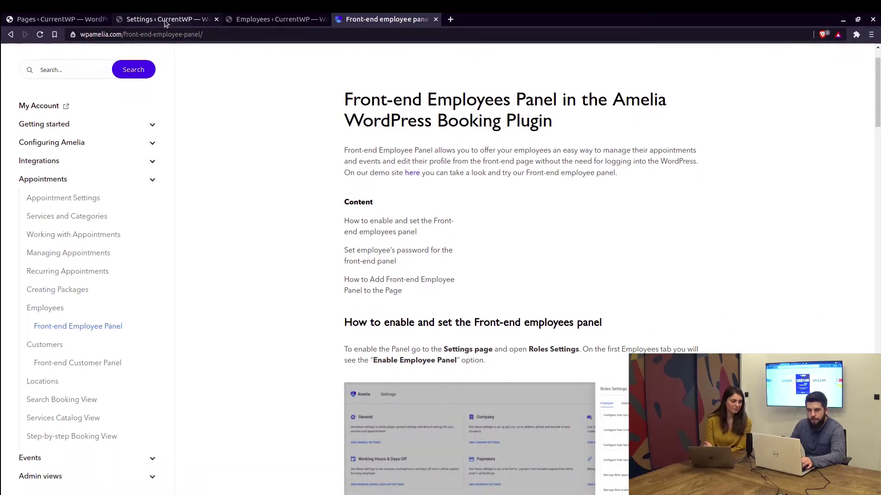
Start a new WordPress page from the Pages list and dismiss the editor welcome tour
{"action": "left_click", "coordinate": [54, 24]}
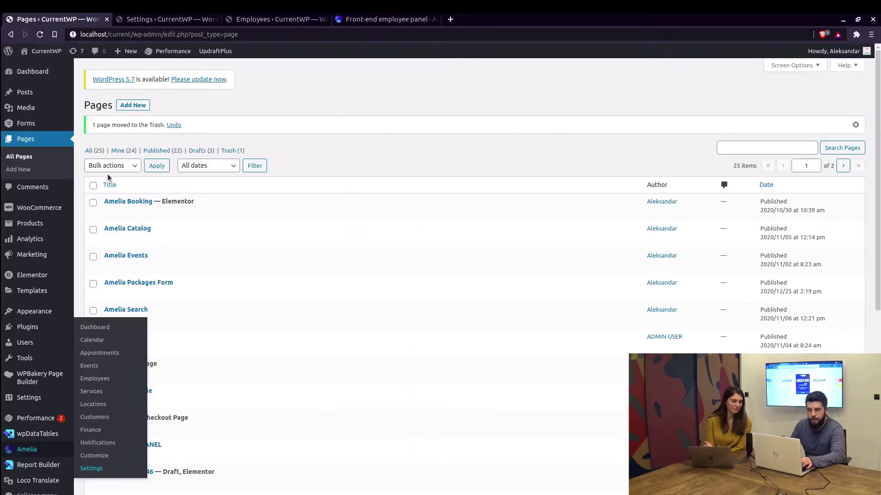
{"action": "left_click", "coordinate": [136, 107]}
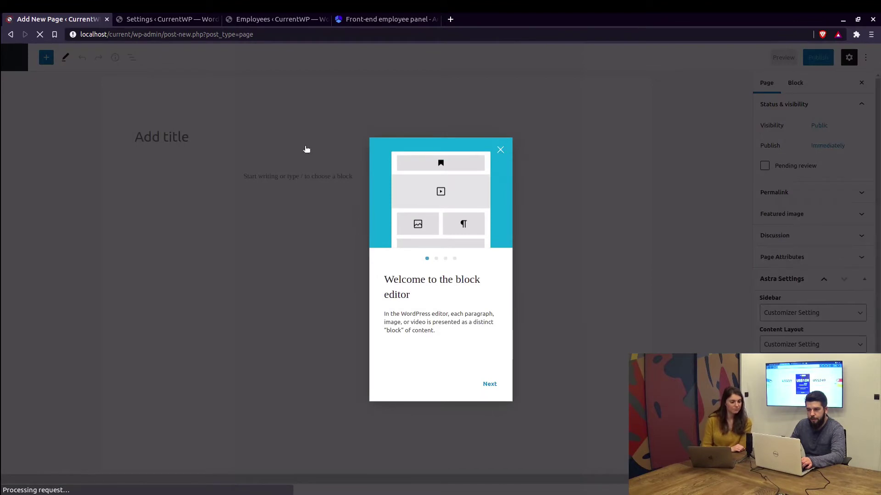
{"action": "left_click", "coordinate": [294, 144]}
Title the page 'Employee Panel' and enter the [ameliaemployeepanel] shortcode as its body
{"action": "type", "text": "Emplo"}
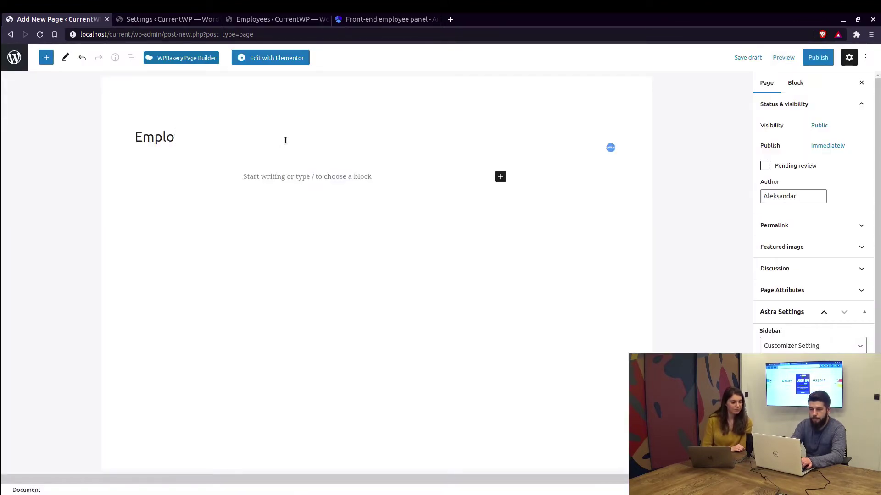
{"action": "type", "text": "yee Panel"}
{"action": "key", "text": "Return"}
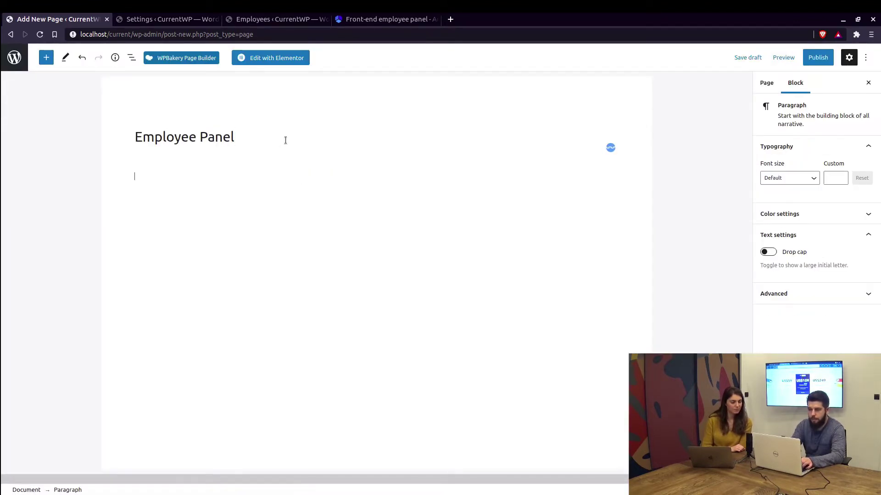
{"action": "type", "text": "[amelia"}
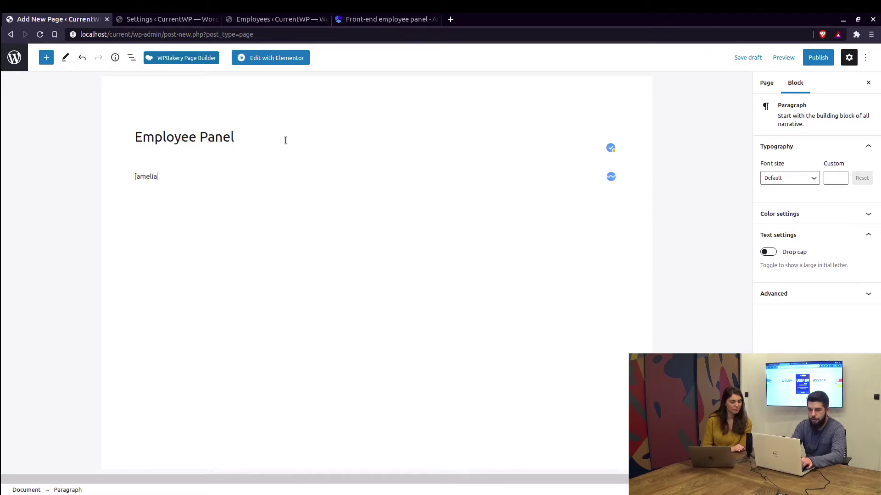
{"action": "type", "text": "employeepanl"}
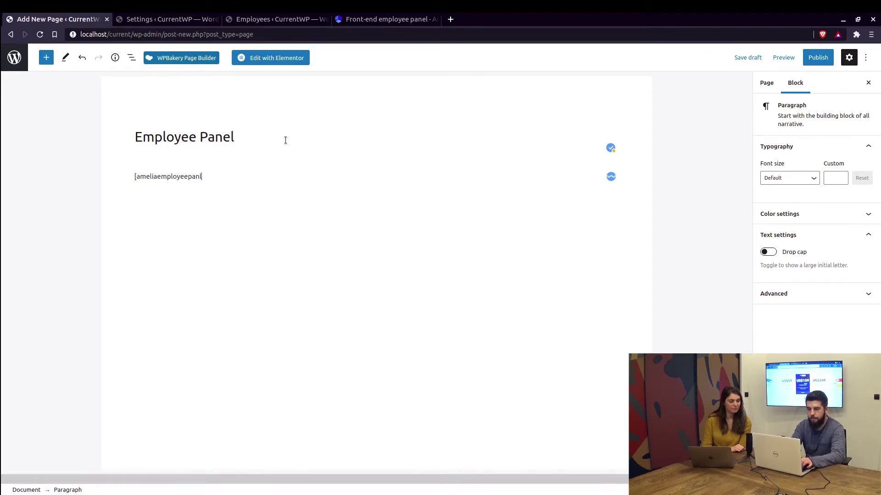
{"action": "type", "text": "e"}
{"action": "key", "text": "BackSpace"}
{"action": "key", "text": "BackSpace"}
{"action": "type", "text": "el"}
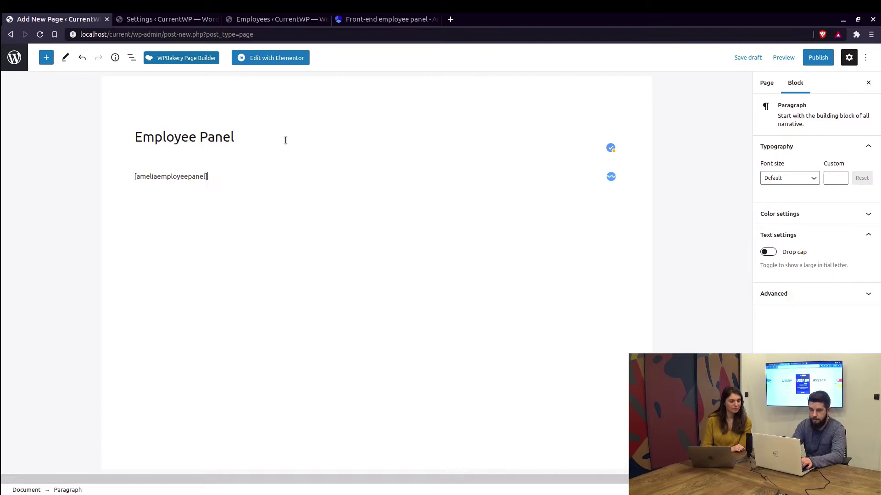
{"action": "type", "text": "]"}
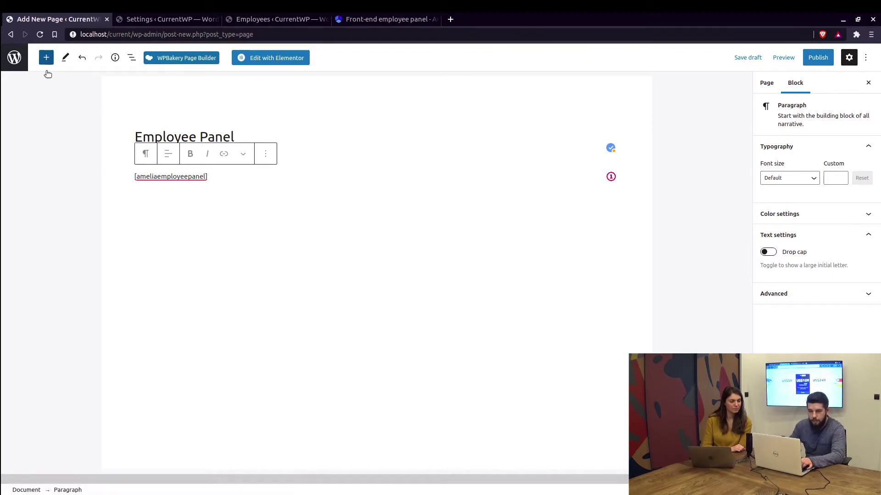
Insert the Amelia - Employee Panel block into the page
{"action": "left_click", "coordinate": [47, 62]}
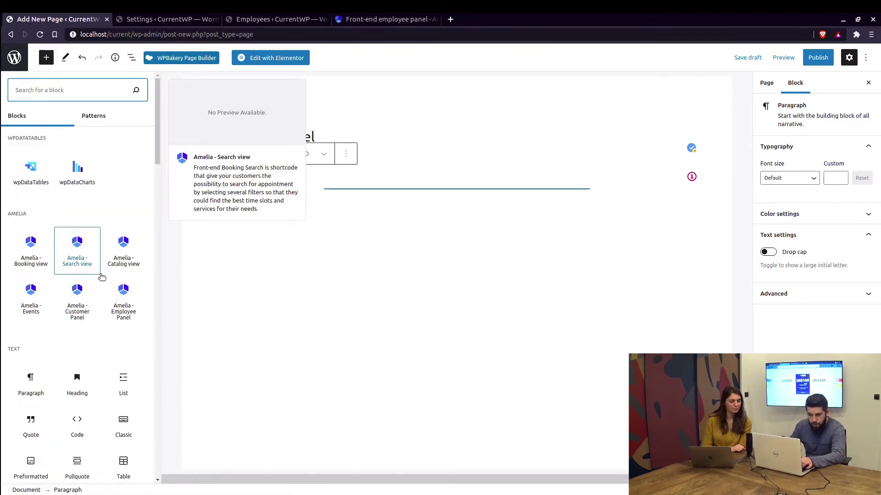
{"action": "left_click", "coordinate": [124, 304]}
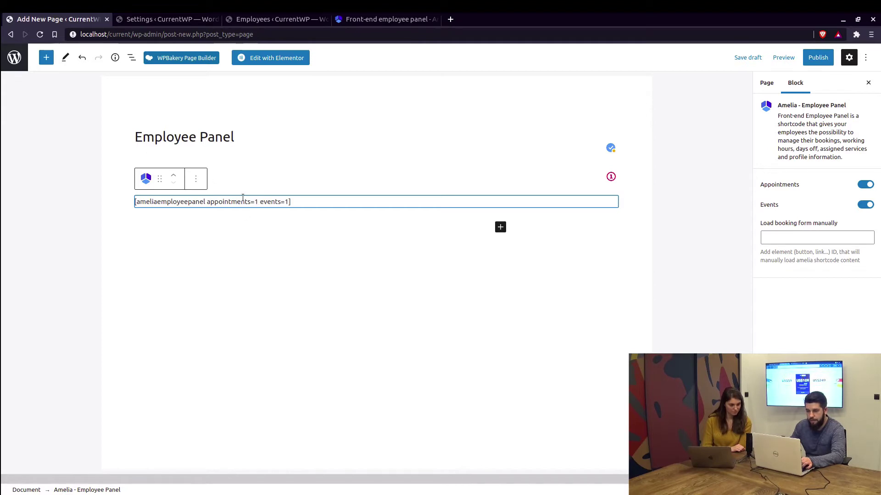
{"action": "left_click", "coordinate": [230, 222]}
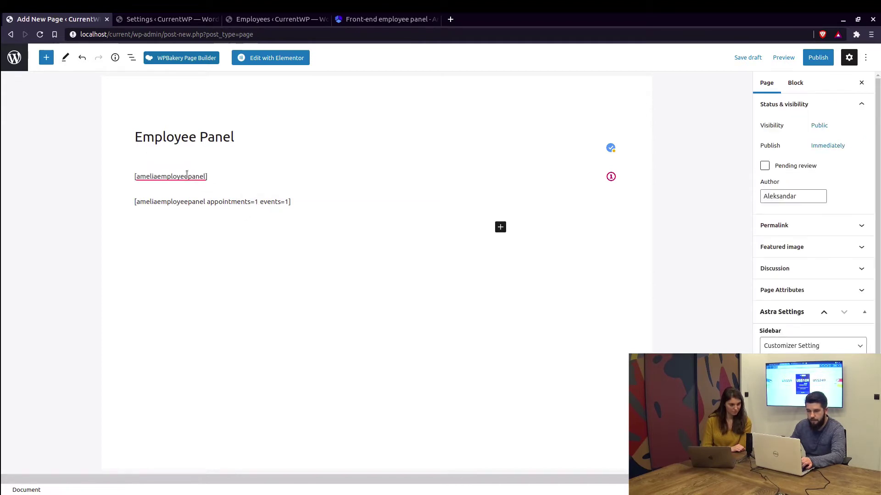
{"action": "left_click", "coordinate": [222, 200]}
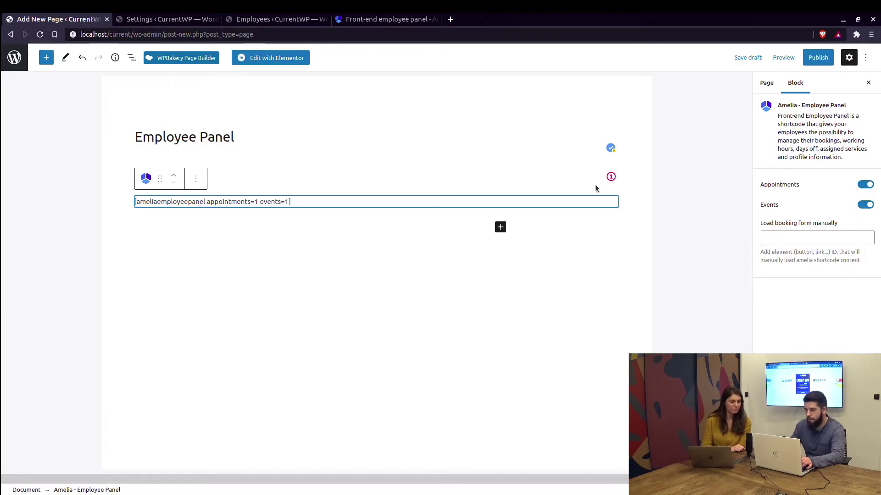
Remove the plain [ameliaemployeepanel] paragraph block
{"action": "left_click", "coordinate": [227, 177]}
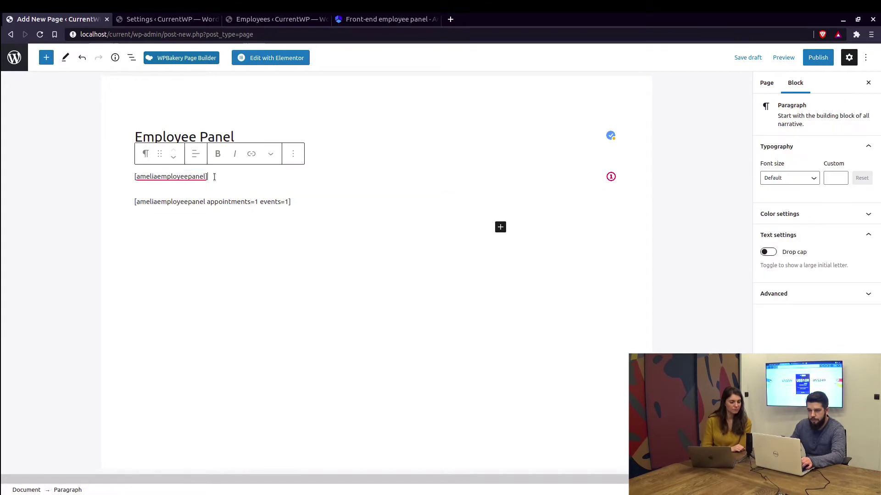
{"action": "left_click", "coordinate": [293, 156]}
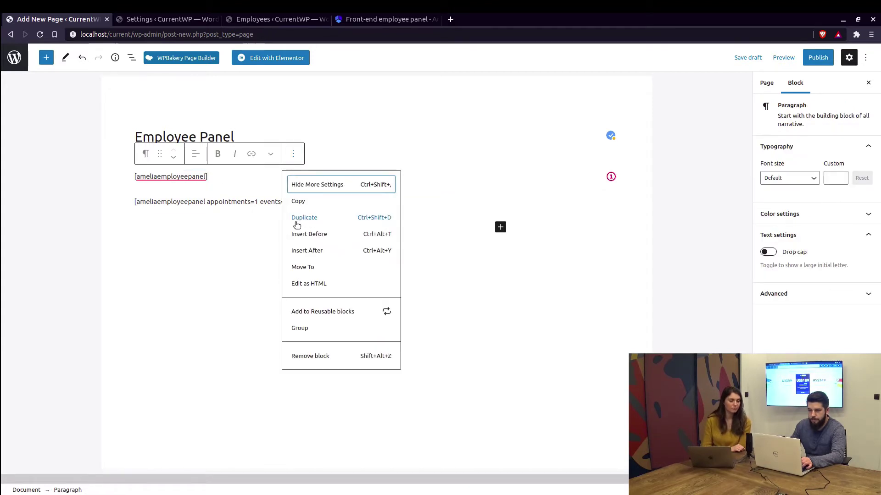
{"action": "left_click", "coordinate": [311, 357]}
Publish the Employee Panel page and copy its link address
{"action": "left_click", "coordinate": [817, 58]}
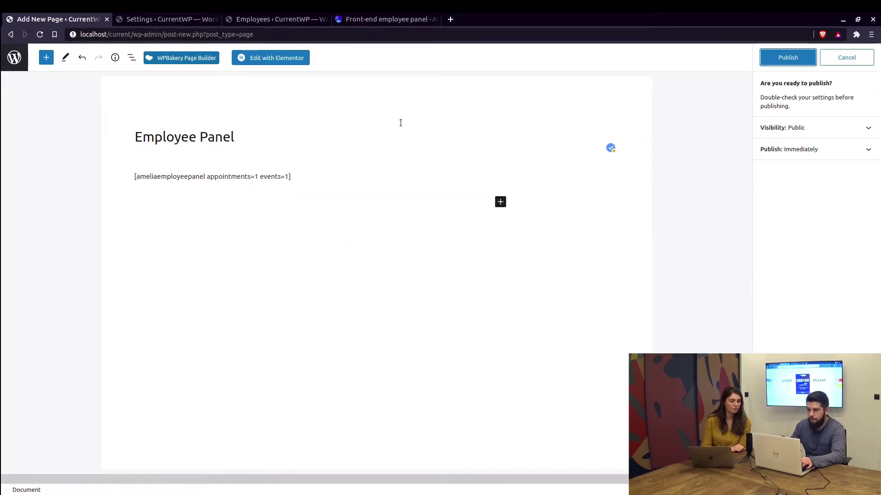
{"action": "left_click", "coordinate": [788, 57]}
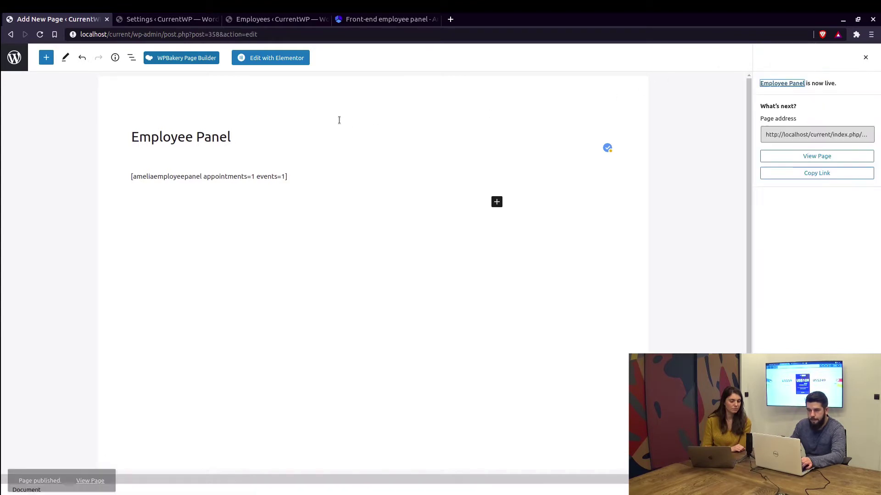
{"action": "right_click", "coordinate": [101, 477]}
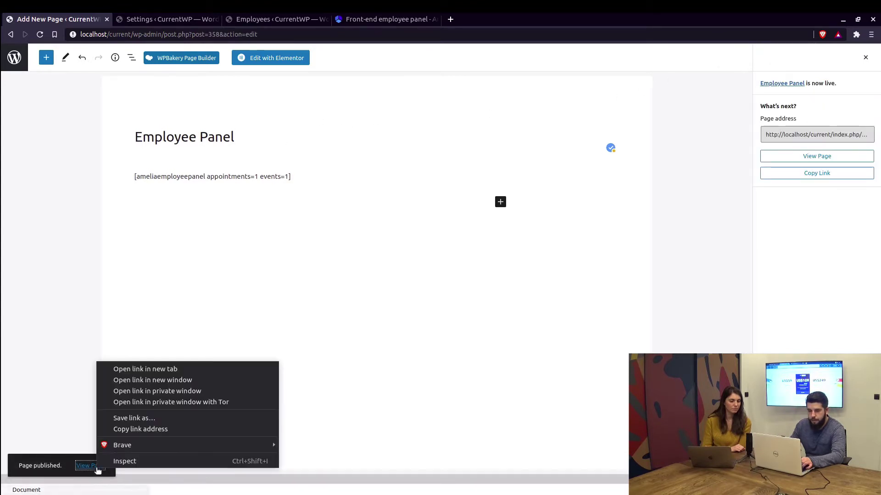
{"action": "left_click", "coordinate": [132, 432]}
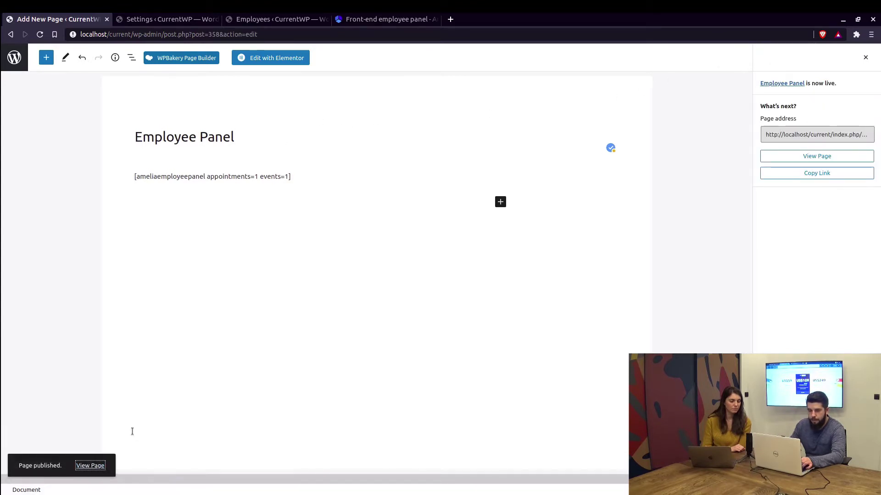
{"action": "left_click", "coordinate": [165, 20]}
{"action": "scroll", "coordinate": [458, 229], "scroll_direction": "up", "scroll_amount": 3}
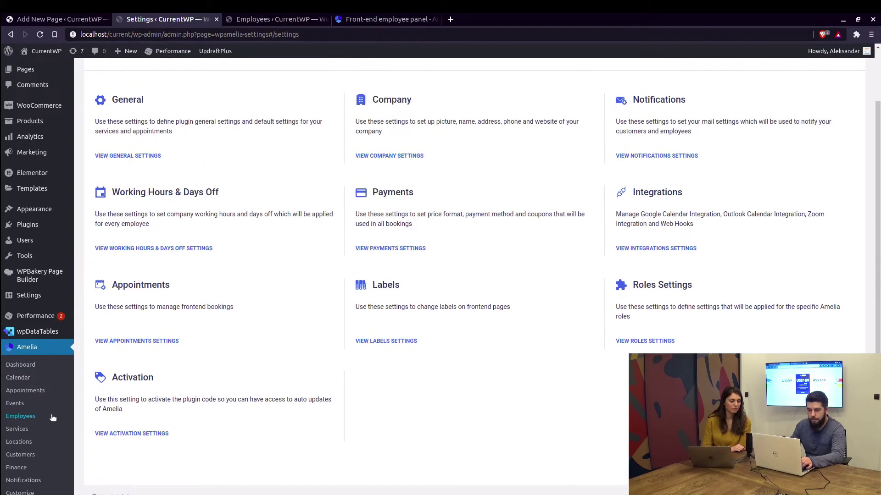
{"action": "scroll", "coordinate": [52, 417], "scroll_direction": "down", "scroll_amount": 1}
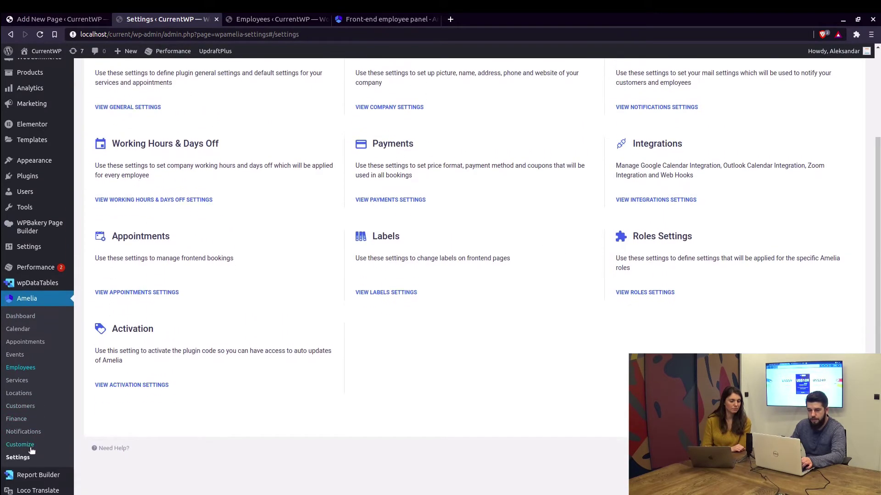
{"action": "left_click", "coordinate": [636, 293]}
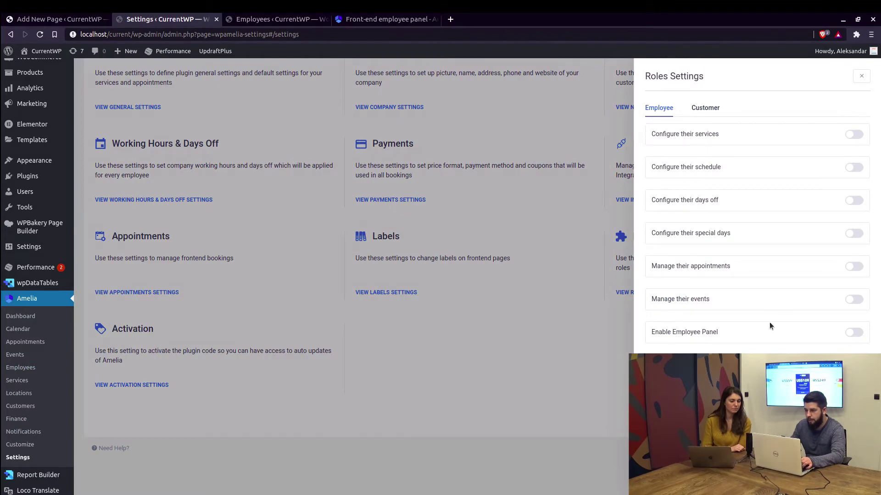
{"action": "left_click", "coordinate": [851, 333]}
{"action": "left_click", "coordinate": [727, 377]}
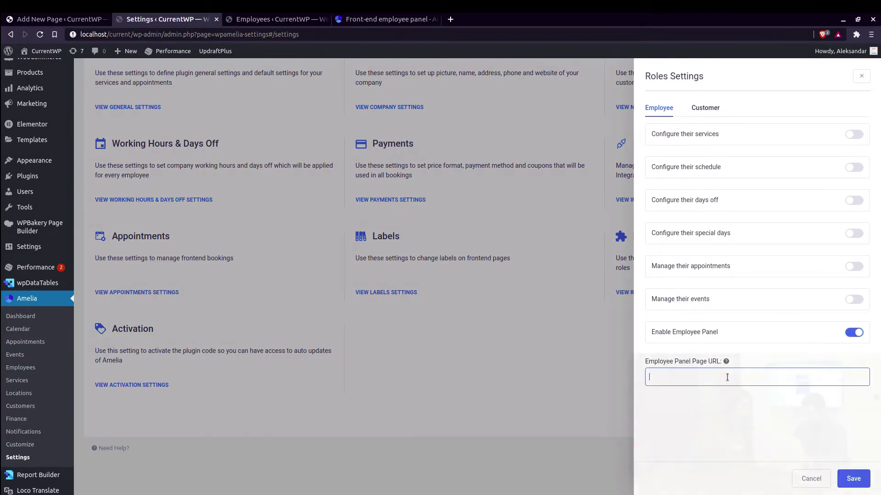
{"action": "type", "text": "http://localhost/current/index.php/employee-panel/"}
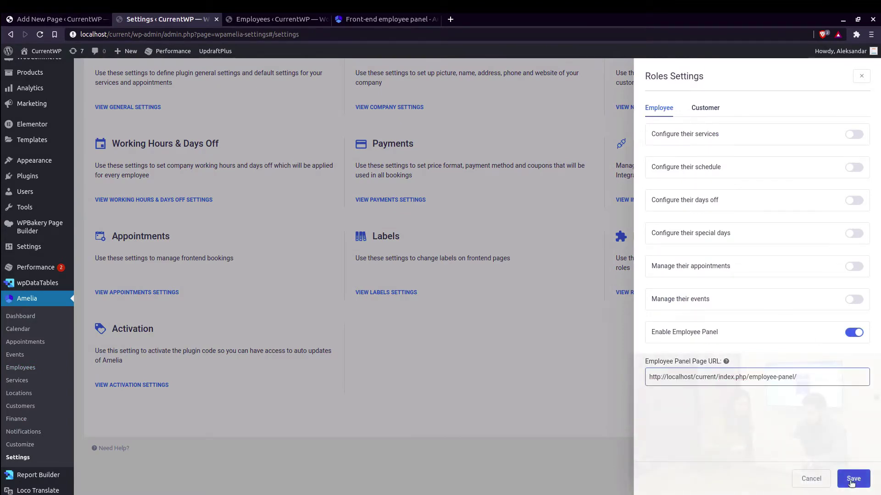
{"action": "left_click", "coordinate": [852, 478]}
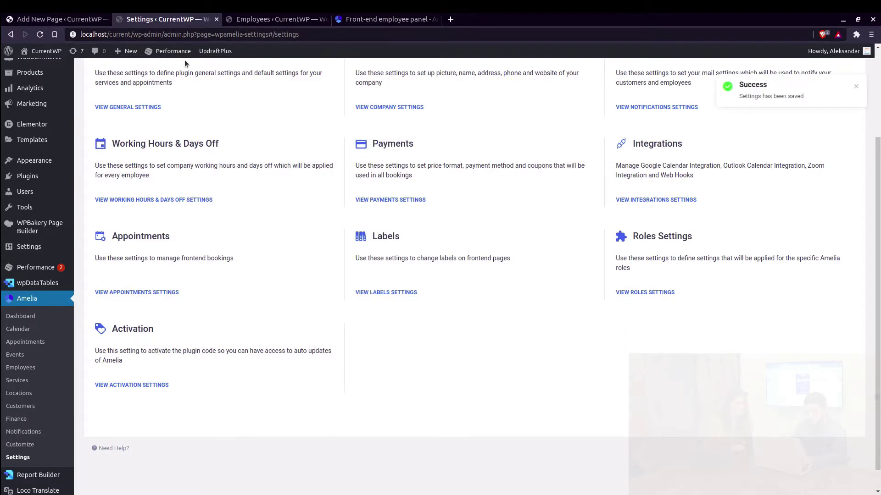
Open the live Employee Panel page and log out of the current panel session
{"action": "left_click", "coordinate": [71, 20]}
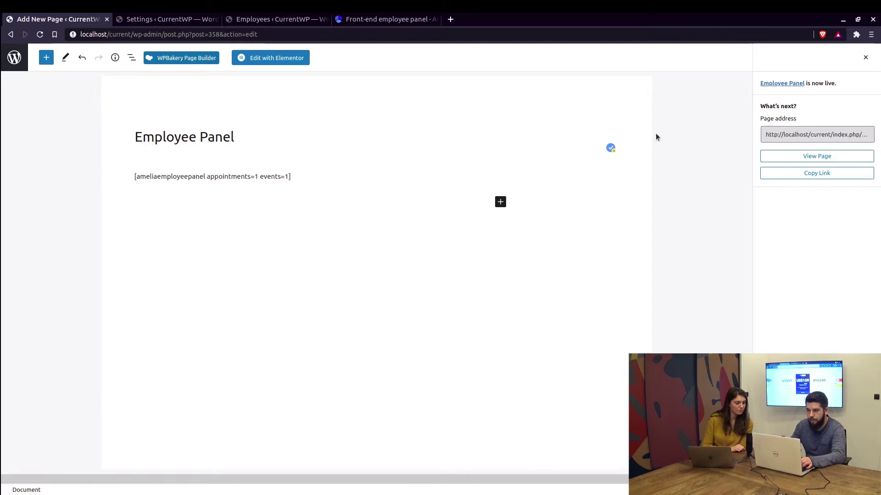
{"action": "left_click", "coordinate": [837, 135]}
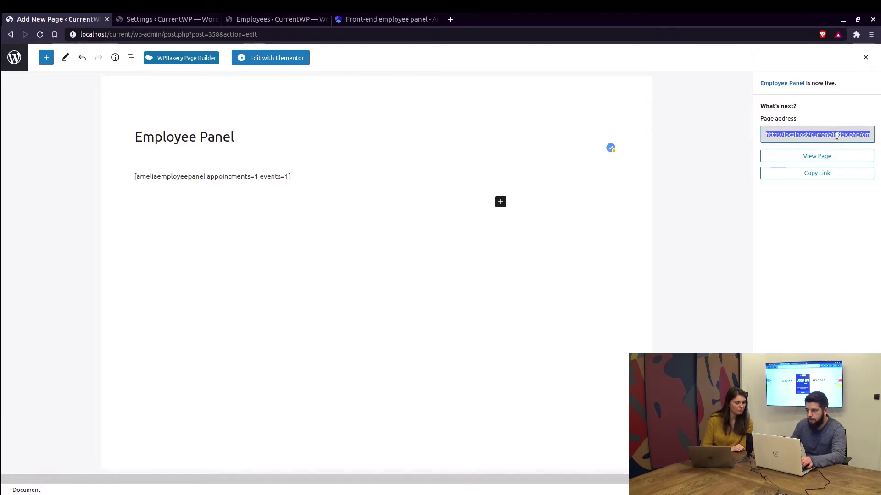
{"action": "left_click", "coordinate": [823, 157]}
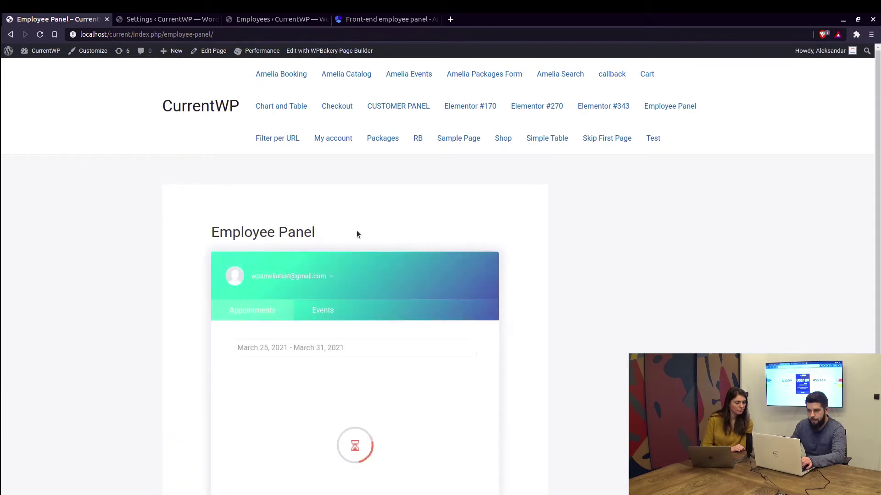
{"action": "scroll", "coordinate": [357, 234], "scroll_direction": "down", "scroll_amount": 4}
{"action": "scroll", "coordinate": [297, 205], "scroll_direction": "up", "scroll_amount": 1}
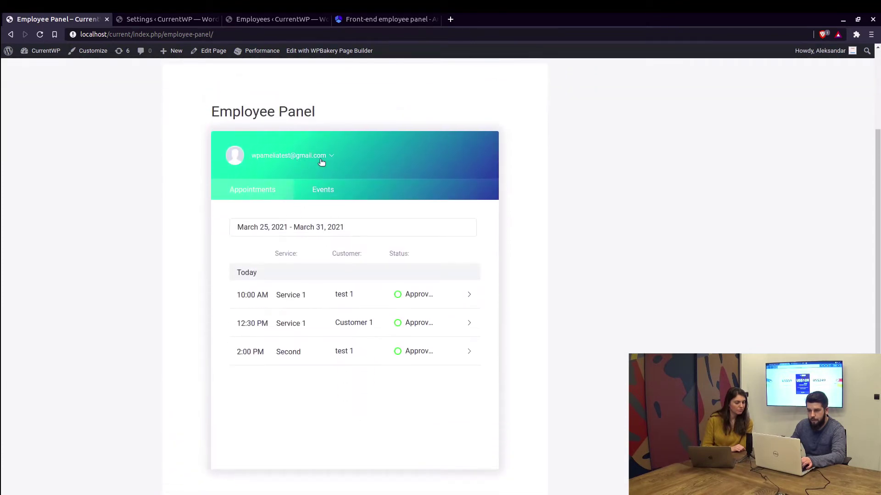
{"action": "left_click", "coordinate": [332, 157]}
{"action": "left_click", "coordinate": [281, 229]}
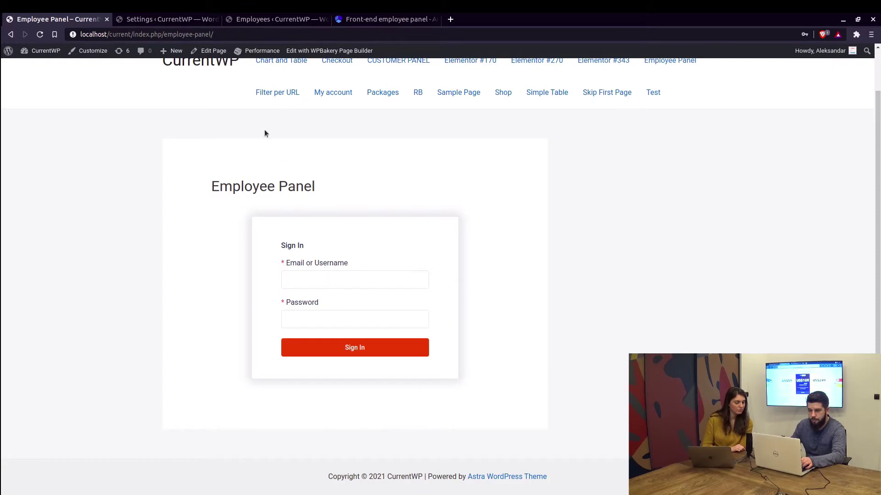
{"action": "left_click", "coordinate": [256, 22]}
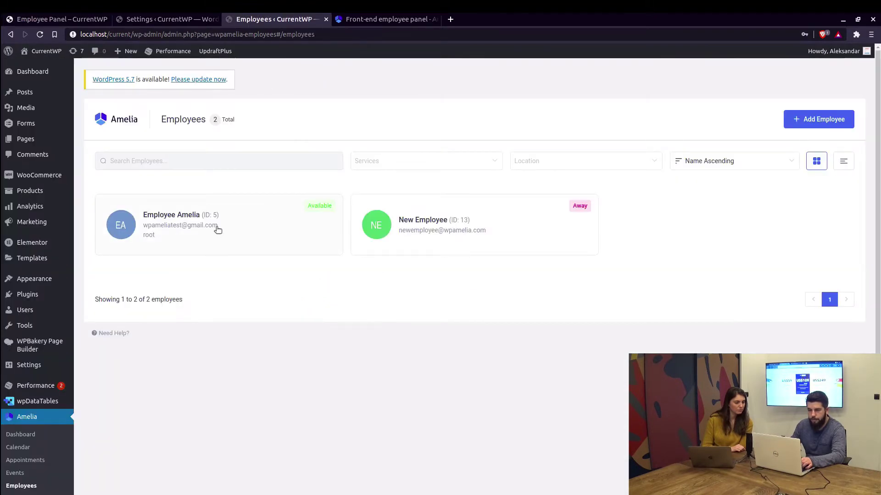
{"action": "left_click", "coordinate": [64, 19]}
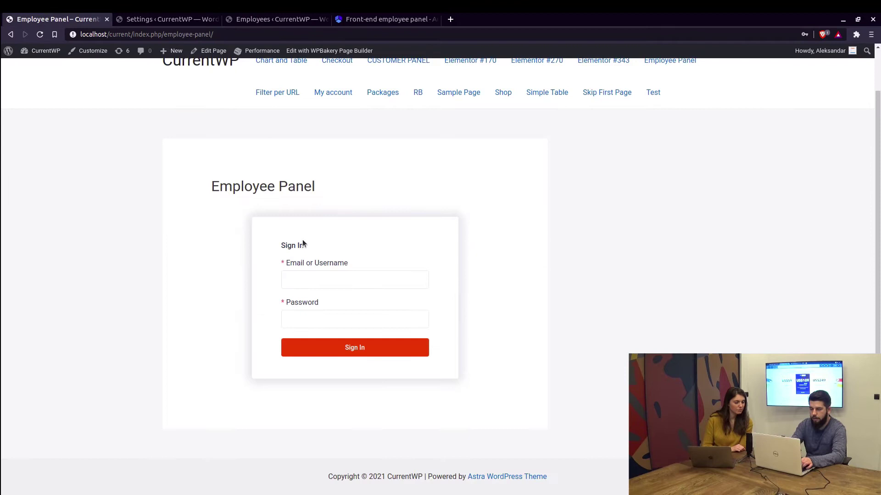
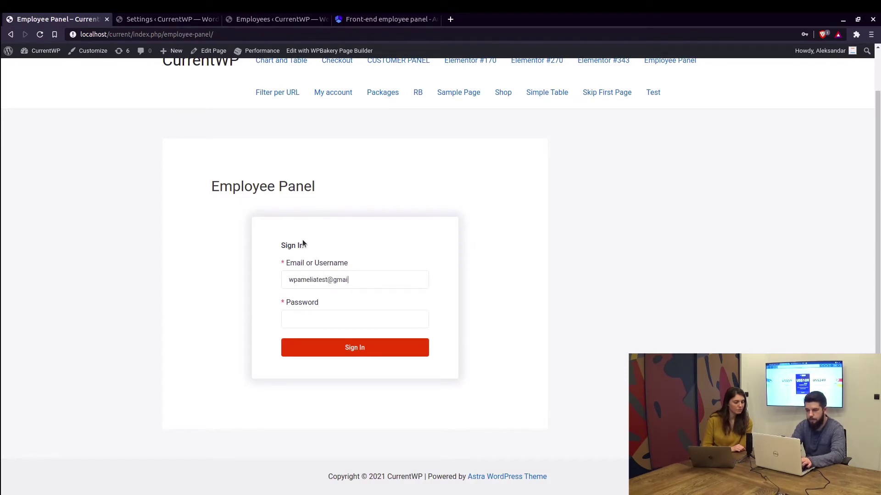
Sign in with the employee's email and password and decline the browser's password prompt
{"action": "key", "text": "Tab"}
{"action": "type", "text": "a"}
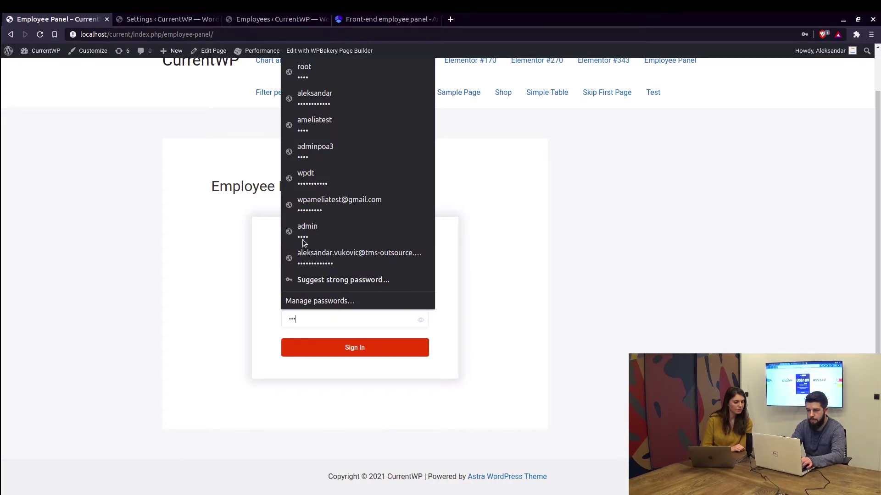
{"action": "left_click", "coordinate": [351, 346]}
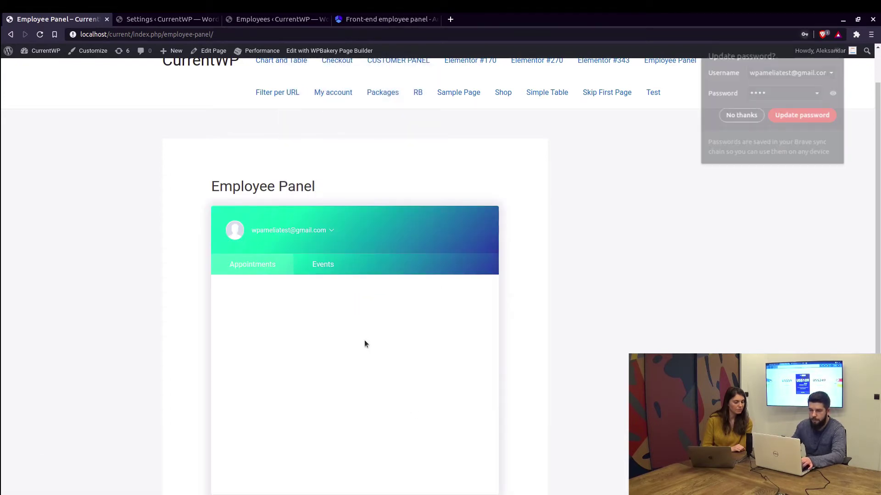
{"action": "scroll", "coordinate": [504, 252], "scroll_direction": "down", "scroll_amount": 1}
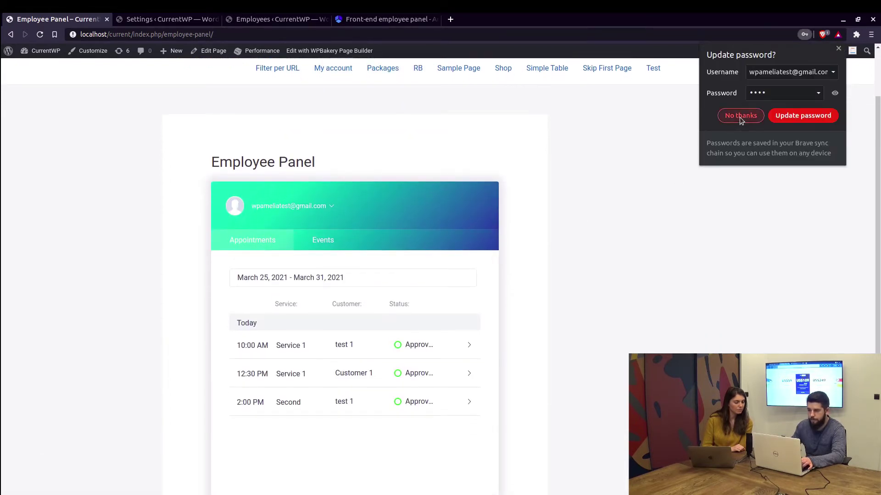
{"action": "left_click", "coordinate": [739, 115]}
{"action": "scroll", "coordinate": [432, 269], "scroll_direction": "down", "scroll_amount": 2}
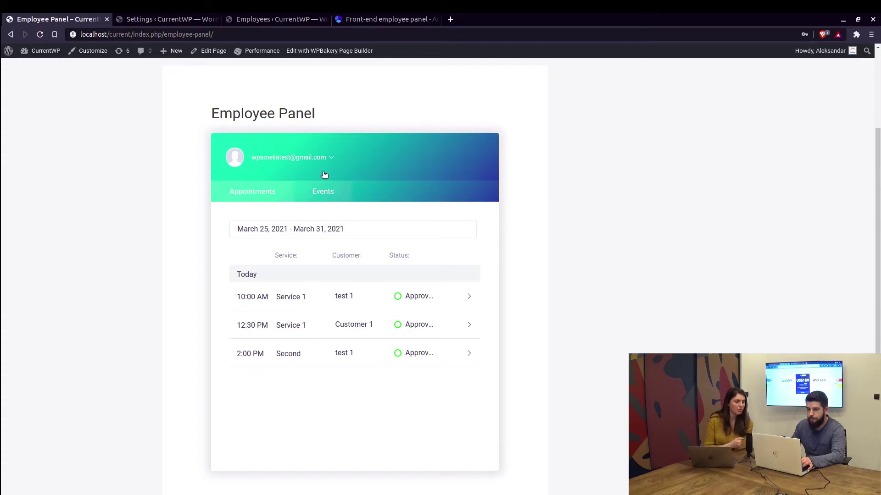
Give the first employee an Employee Panel password and save the employee record
{"action": "left_click", "coordinate": [243, 19]}
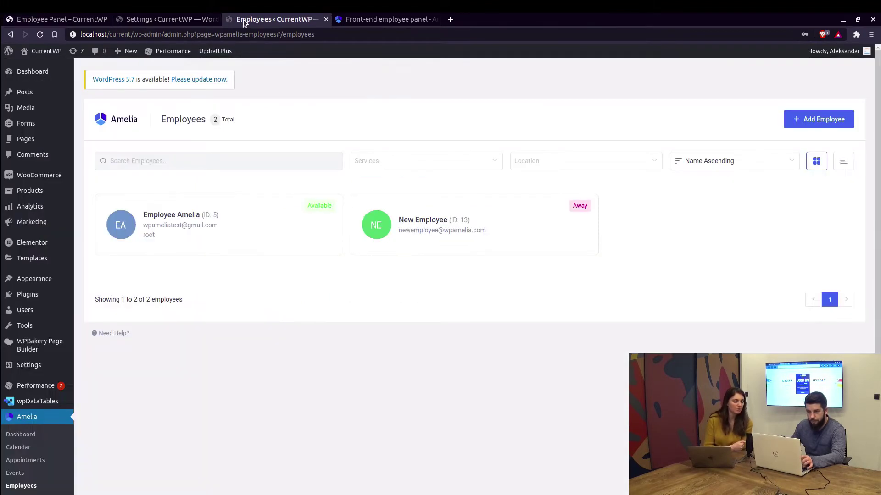
{"action": "left_click", "coordinate": [234, 220]}
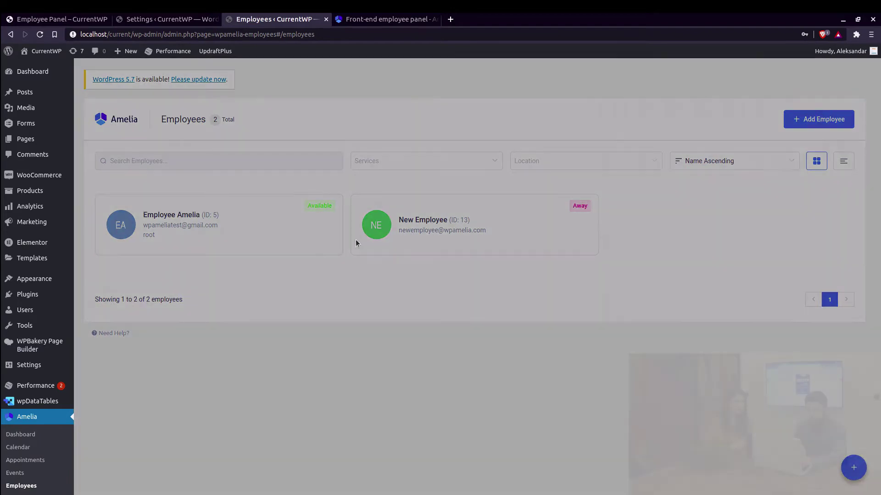
{"action": "scroll", "coordinate": [624, 357], "scroll_direction": "down", "scroll_amount": 2}
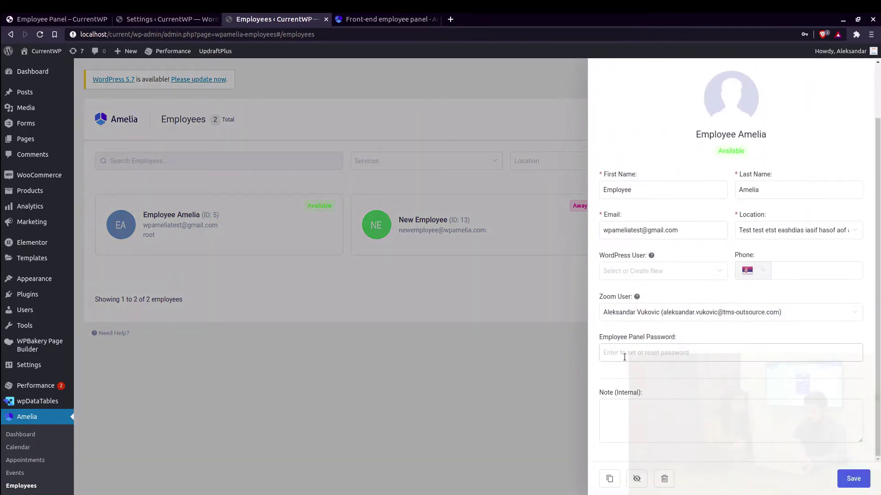
{"action": "left_click", "coordinate": [633, 352]}
{"action": "type", "text": "1234"}
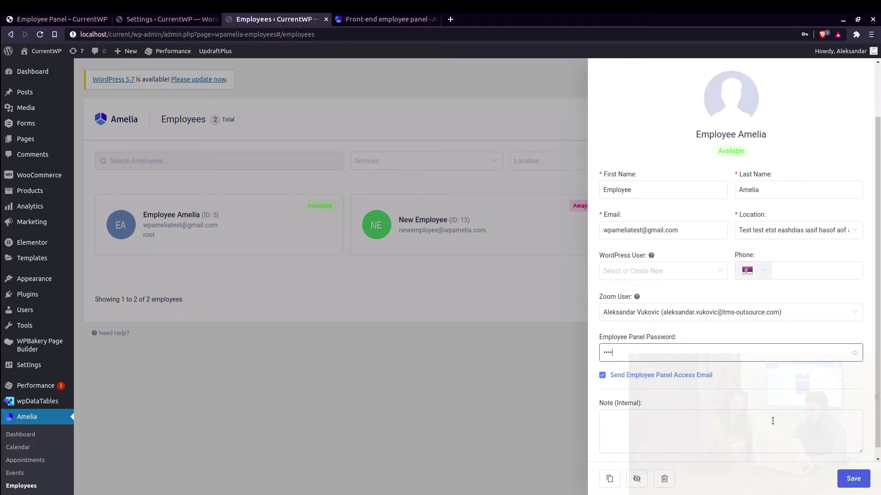
{"action": "left_click", "coordinate": [850, 478]}
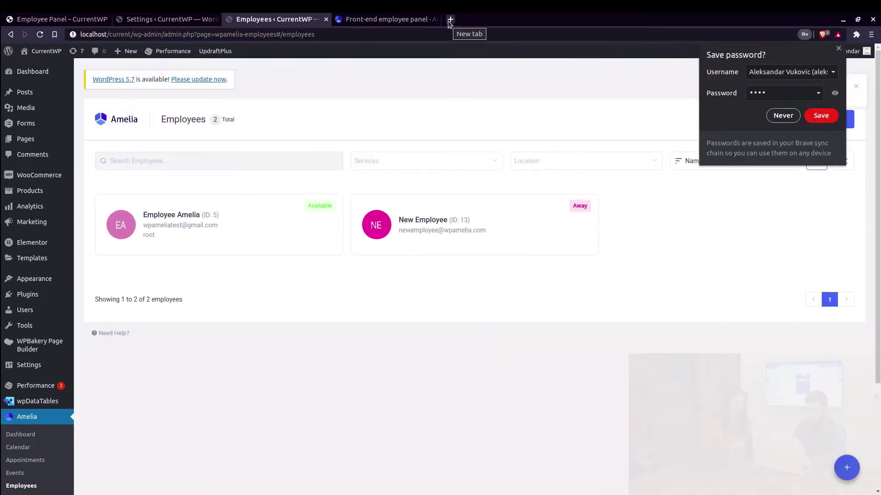
Load gmail.com in a new tab and open the Employee Panel Access email
{"action": "left_click", "coordinate": [449, 20]}
{"action": "type", "text": "gmail.com"}
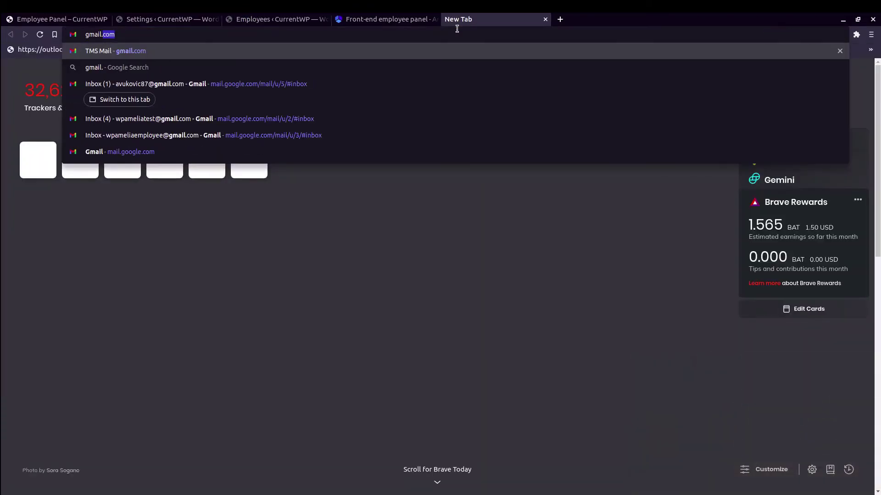
{"action": "key", "text": "Return"}
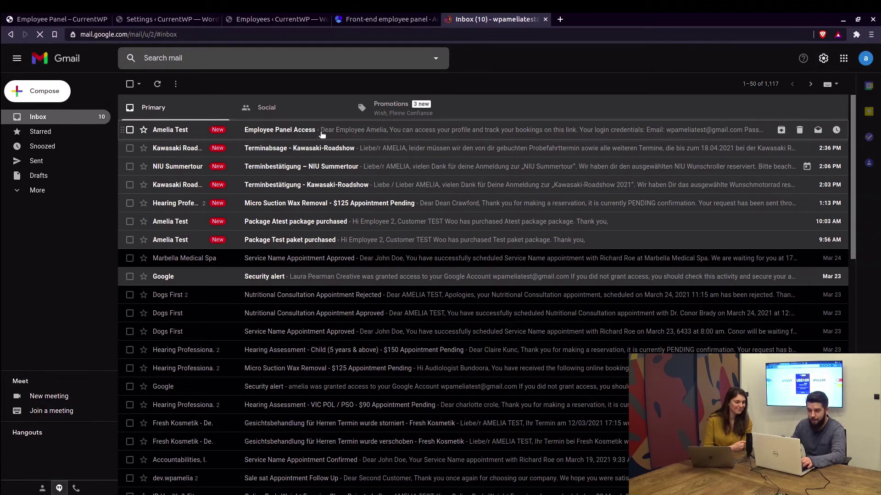
{"action": "left_click", "coordinate": [379, 135]}
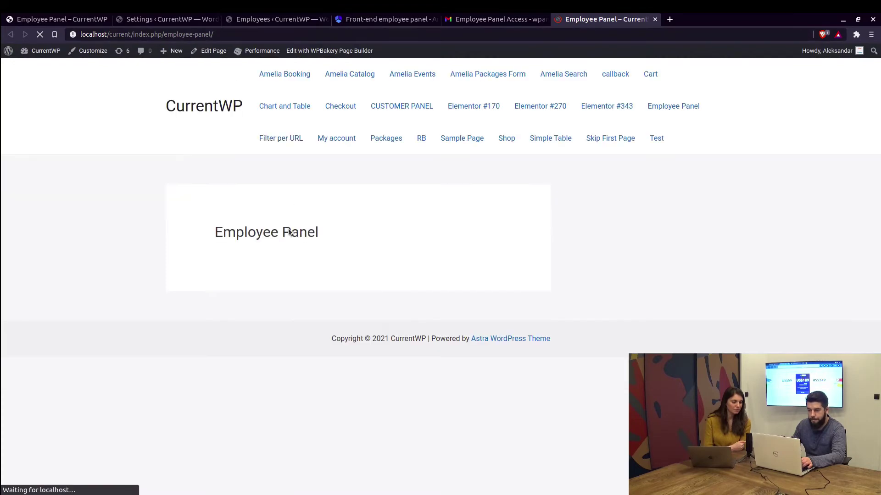
Open the To Employee 'Employee Panel Access' template and verify 'link' targets %employee_panel_url%
{"action": "left_click", "coordinate": [58, 20]}
{"action": "left_click", "coordinate": [137, 22]}
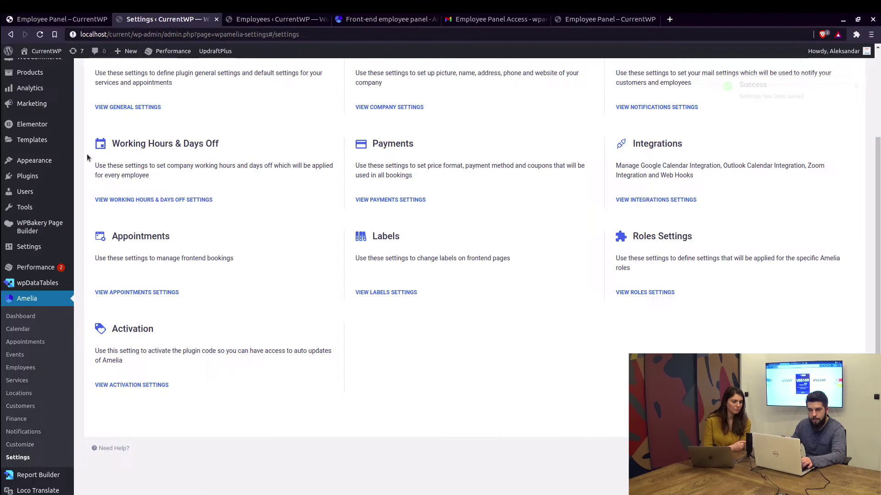
{"action": "left_click", "coordinate": [24, 432]}
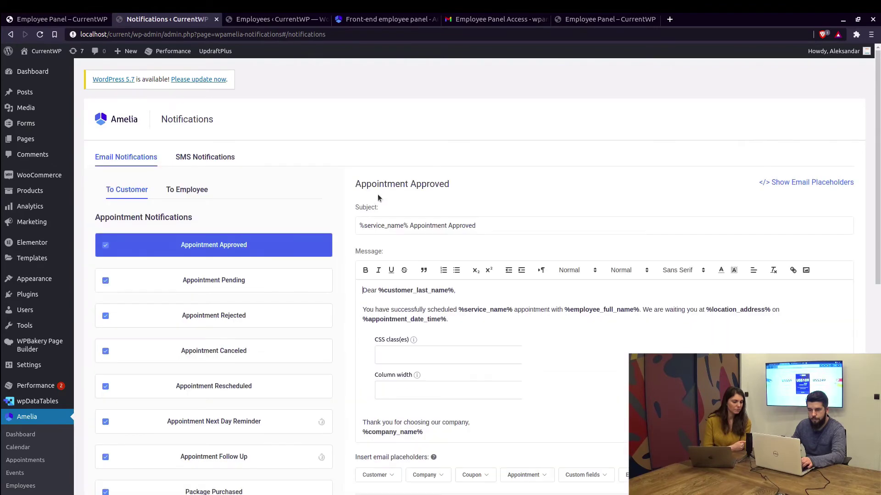
{"action": "scroll", "coordinate": [321, 225], "scroll_direction": "down", "scroll_amount": 9}
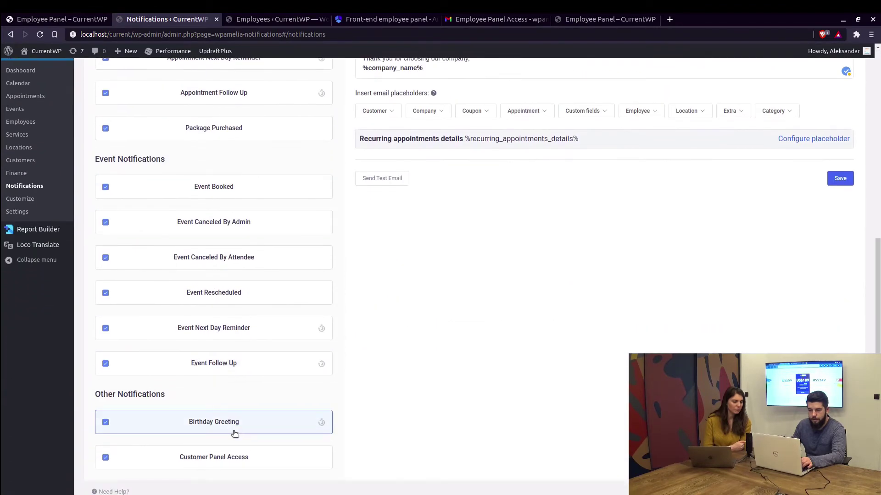
{"action": "scroll", "coordinate": [248, 277], "scroll_direction": "up", "scroll_amount": 10}
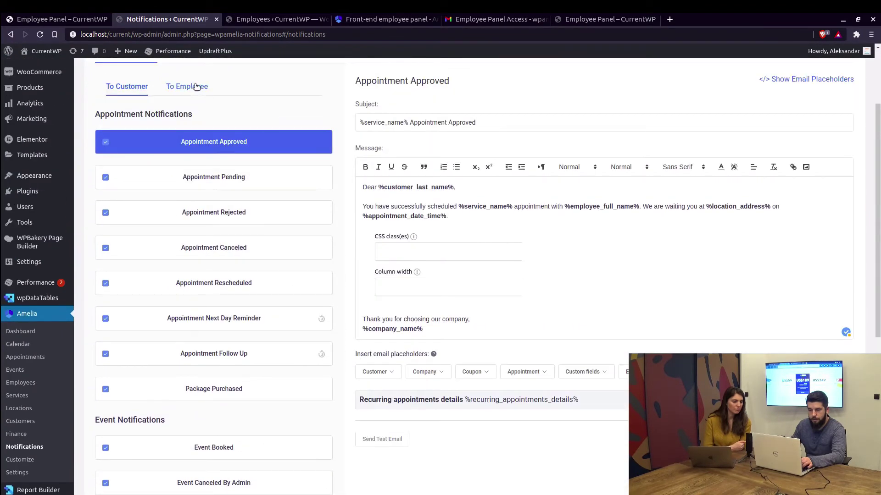
{"action": "left_click", "coordinate": [194, 87]}
{"action": "scroll", "coordinate": [242, 220], "scroll_direction": "down", "scroll_amount": 4}
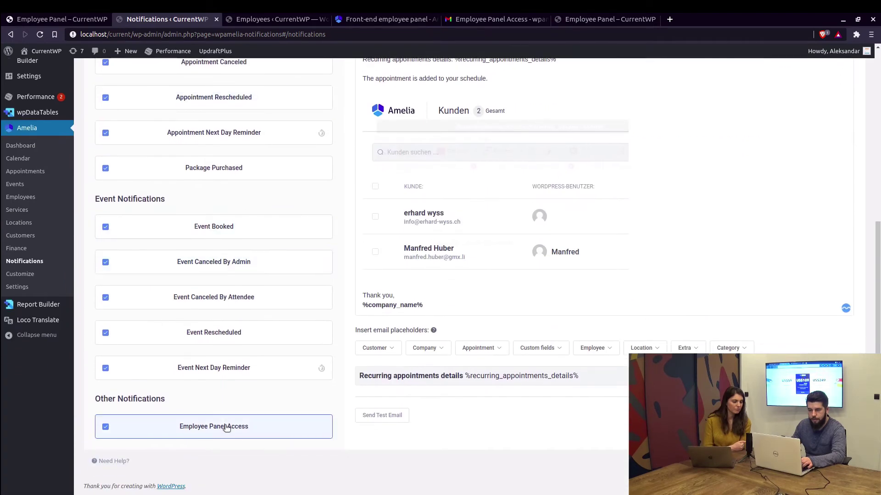
{"action": "left_click", "coordinate": [226, 427]}
{"action": "scroll", "coordinate": [410, 231], "scroll_direction": "up", "scroll_amount": 3}
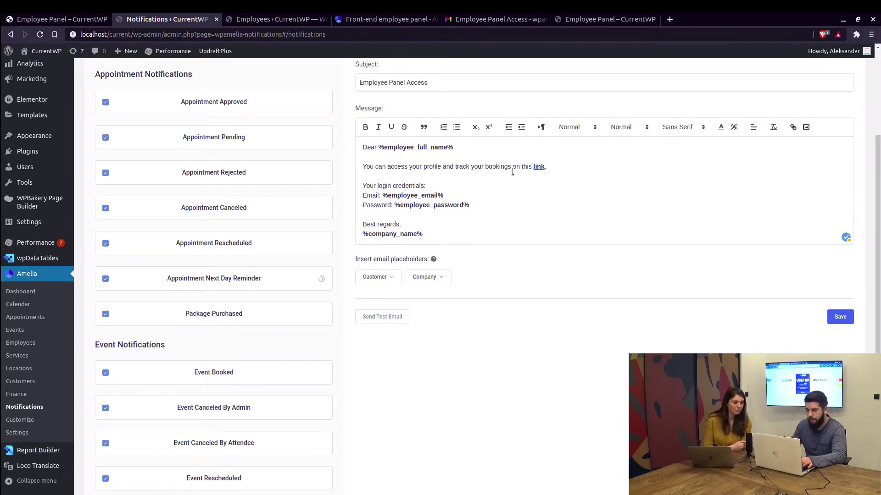
{"action": "left_click", "coordinate": [536, 168]}
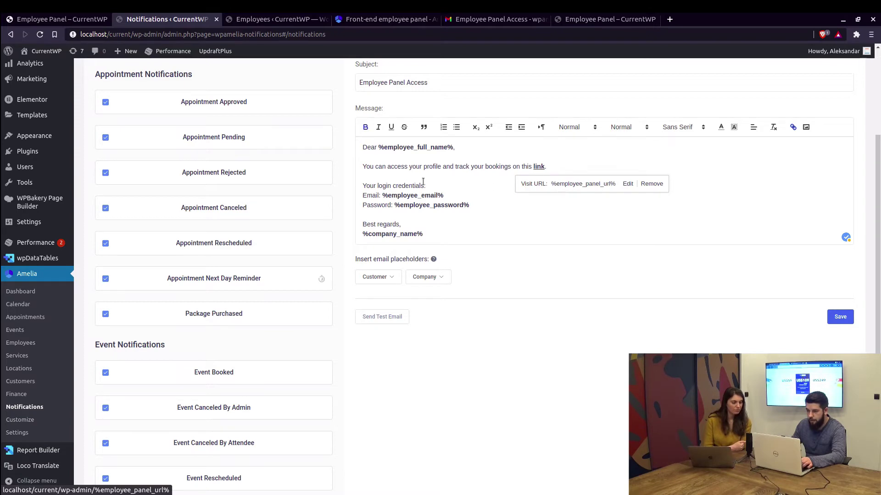
Open the employee Appointment Approved template and delete its embedded screenshot
{"action": "left_click", "coordinate": [250, 102]}
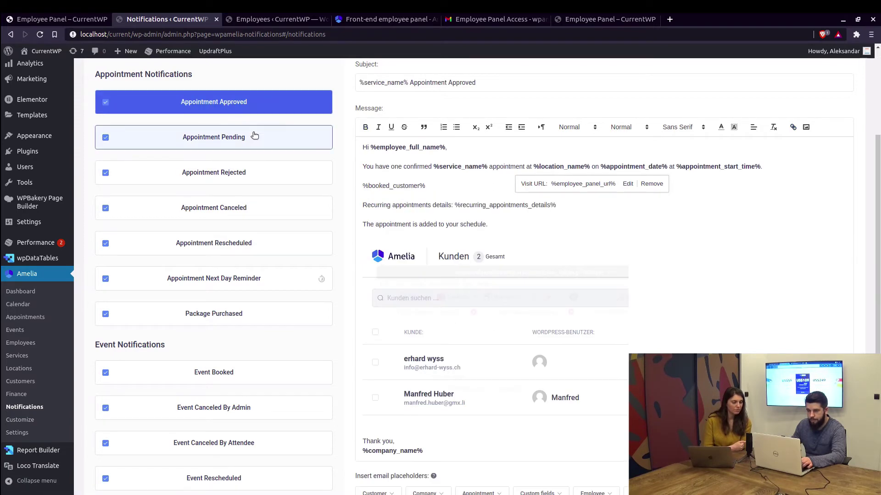
{"action": "left_click", "coordinate": [254, 136]}
{"action": "left_click", "coordinate": [256, 107]}
{"action": "left_click", "coordinate": [255, 137]}
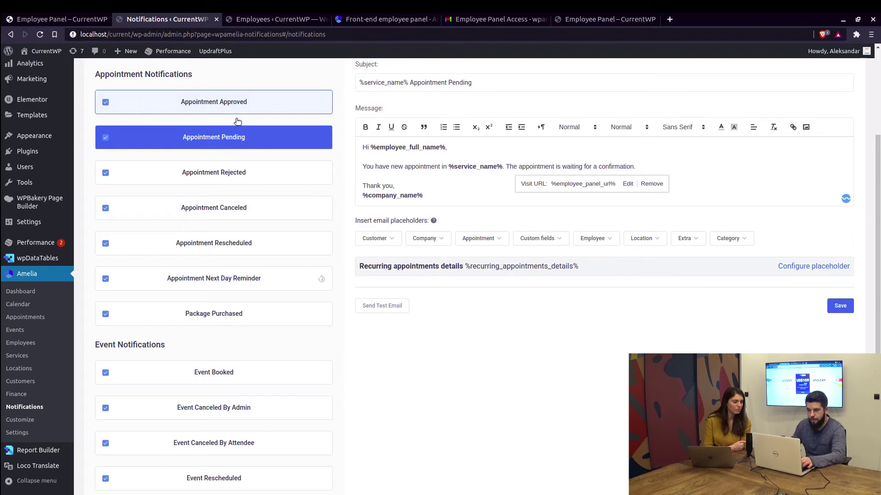
{"action": "left_click", "coordinate": [255, 104]}
{"action": "left_click_drag", "start_coordinate": [515, 227], "coordinate": [649, 291]}
{"action": "key", "text": "Delete"}
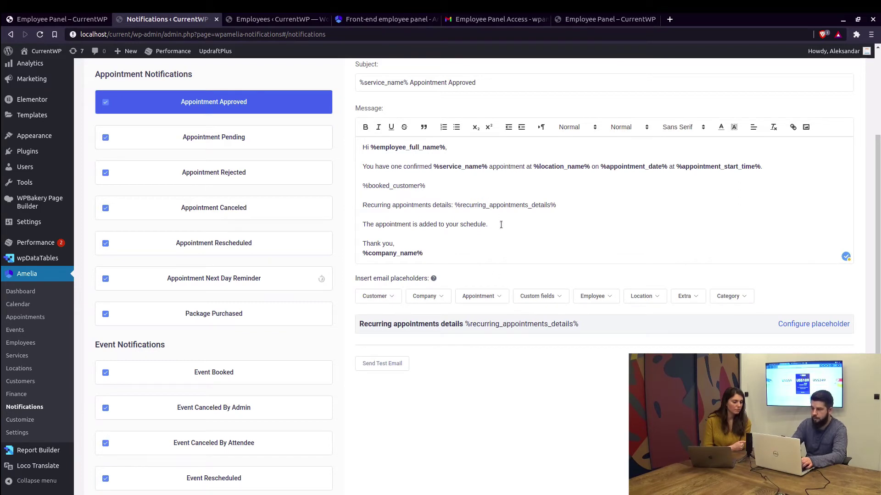
Add 'You can log into your panel here.', link 'here' to %employee_panel_url%, and save
{"action": "key", "text": "Return"}
{"action": "key", "text": "Return"}
{"action": "type", "text": "You d"}
{"action": "type", "text": "an log into your panel here."}
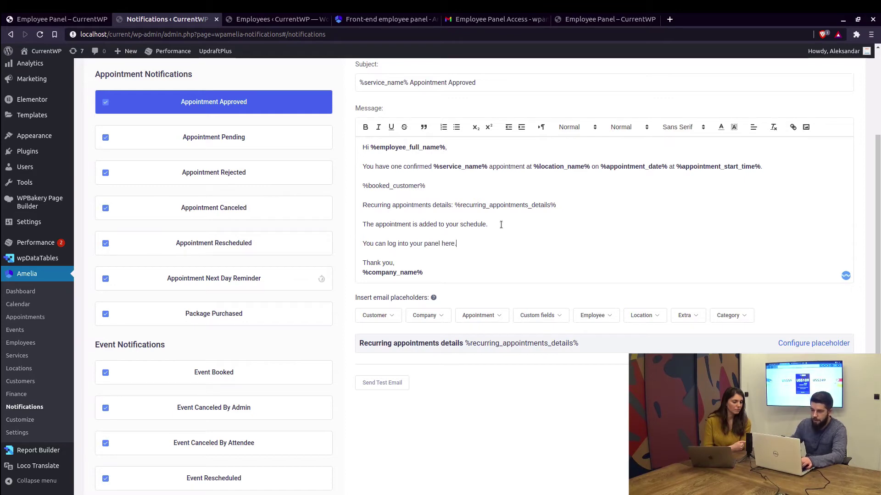
{"action": "double_click", "coordinate": [445, 247]}
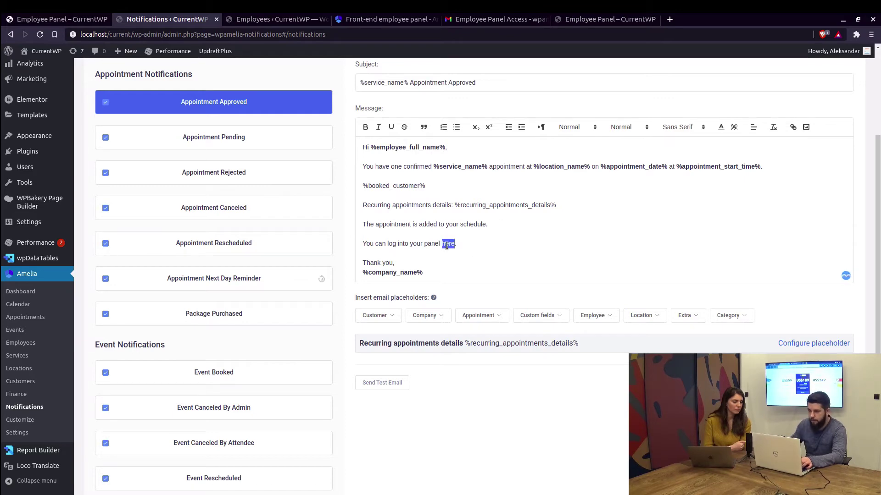
{"action": "left_click", "coordinate": [791, 128]}
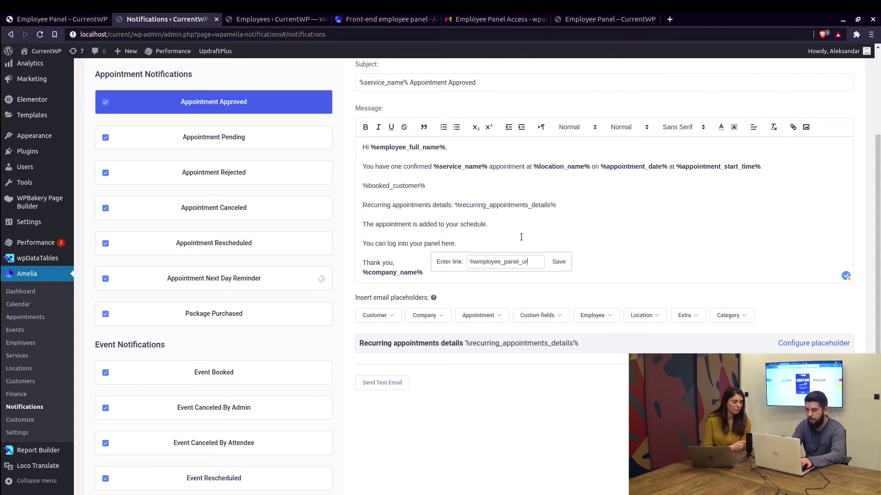
{"action": "left_click", "coordinate": [557, 262]}
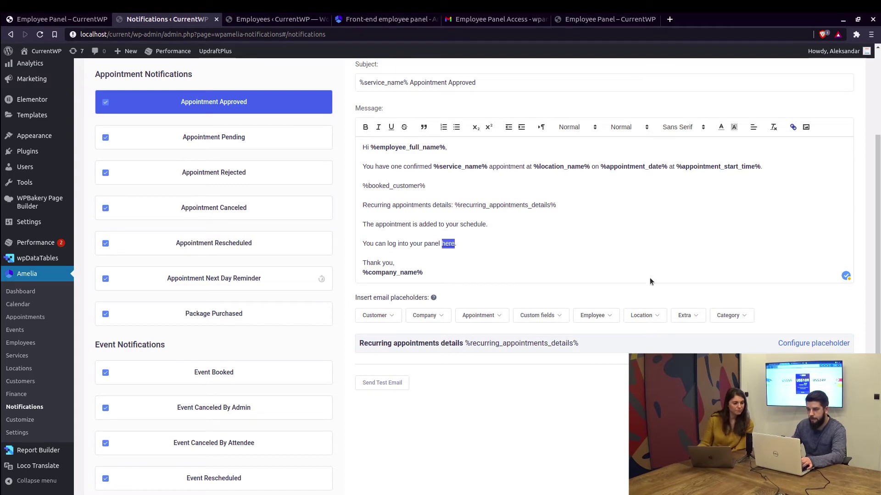
{"action": "left_click", "coordinate": [76, 17]}
{"action": "left_click", "coordinate": [149, 21]}
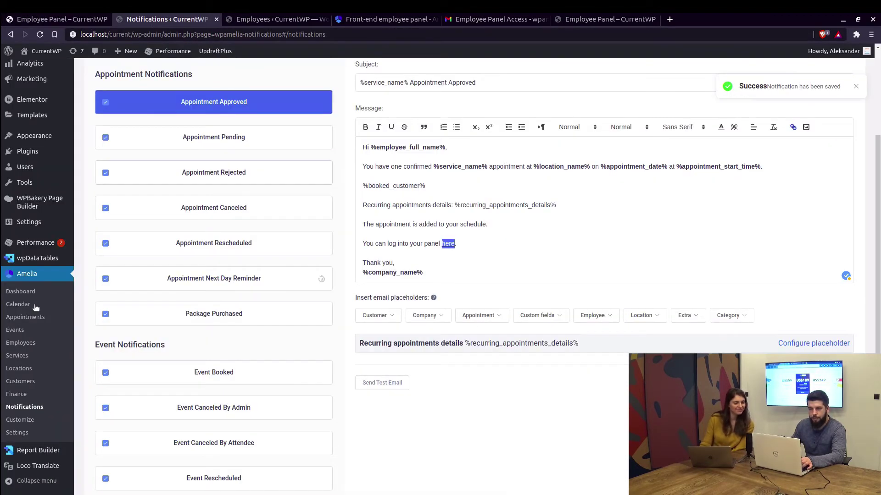
{"action": "left_click", "coordinate": [17, 432]}
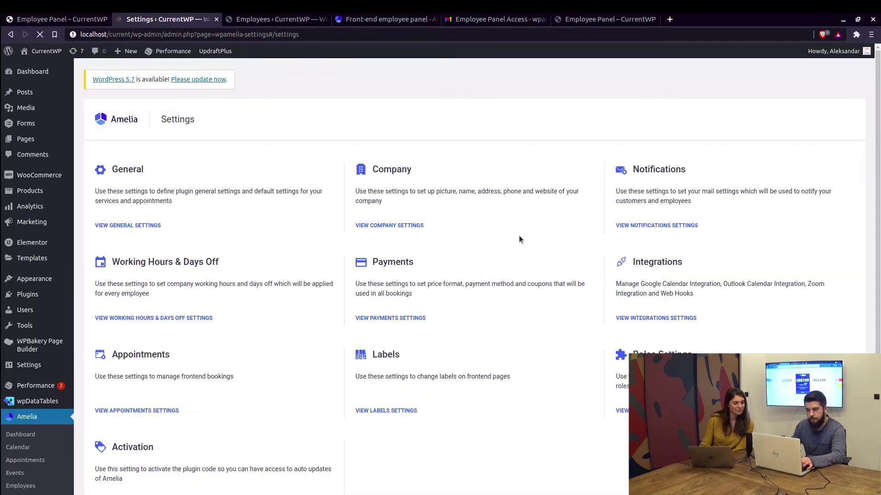
{"action": "left_click", "coordinate": [642, 410]}
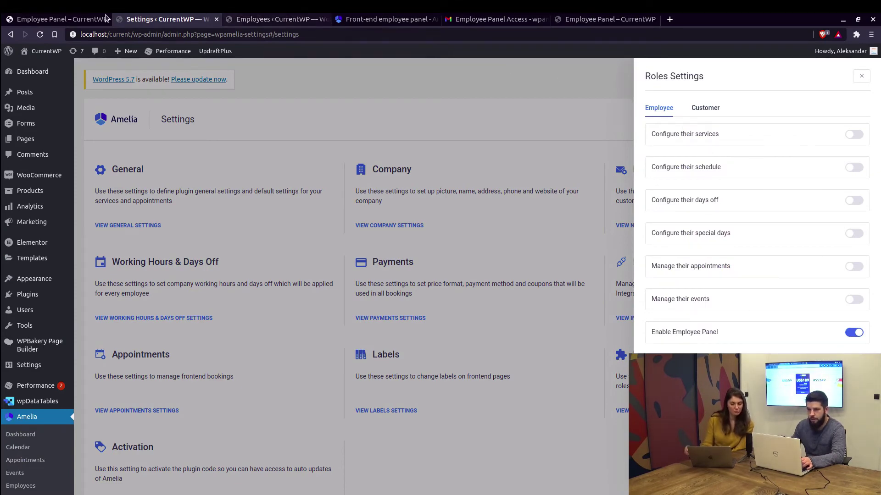
{"action": "left_click", "coordinate": [57, 19]}
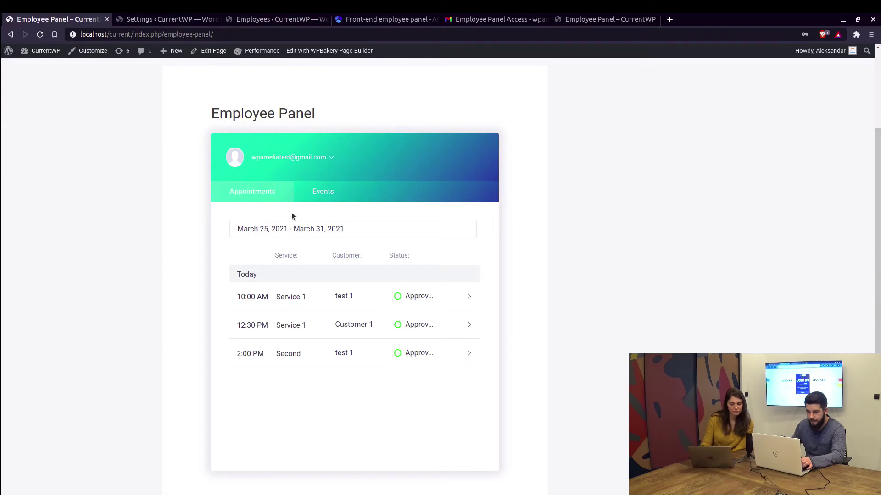
{"action": "left_click", "coordinate": [327, 158]}
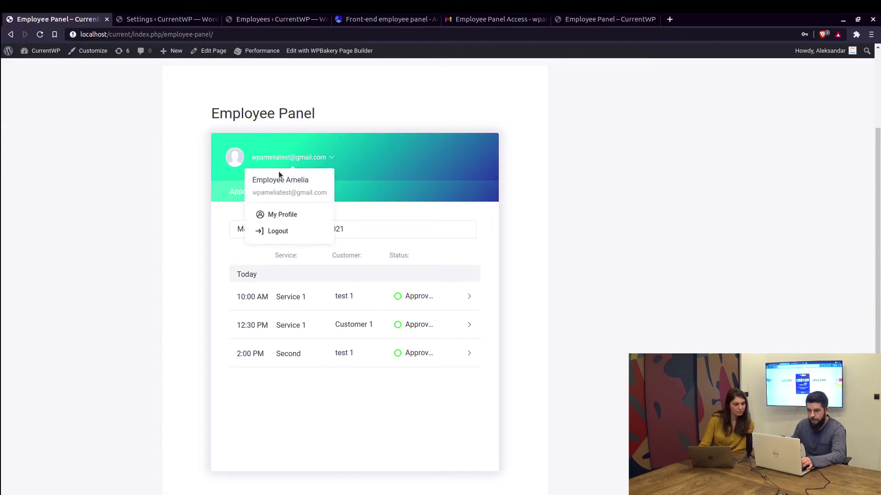
{"action": "left_click", "coordinate": [284, 213]}
{"action": "scroll", "coordinate": [290, 232], "scroll_direction": "down", "scroll_amount": 2}
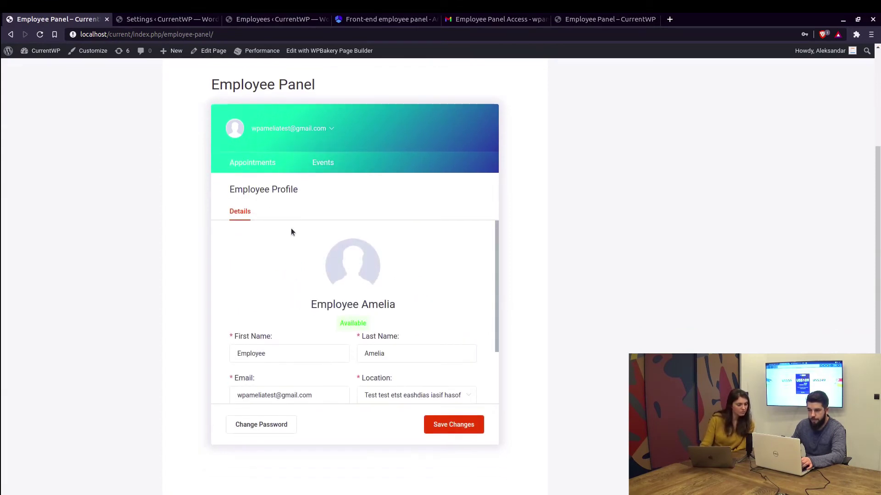
{"action": "scroll", "coordinate": [291, 232], "scroll_direction": "down", "scroll_amount": 5}
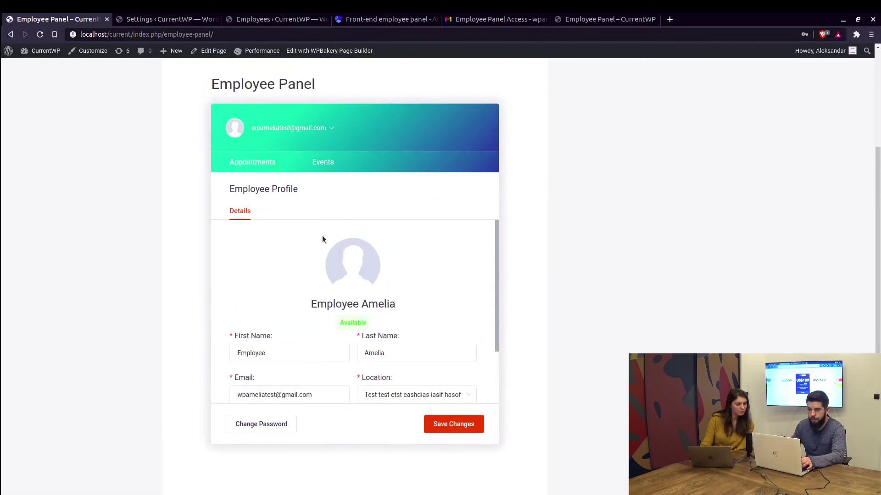
{"action": "left_click", "coordinate": [253, 163]}
{"action": "left_click", "coordinate": [153, 21]}
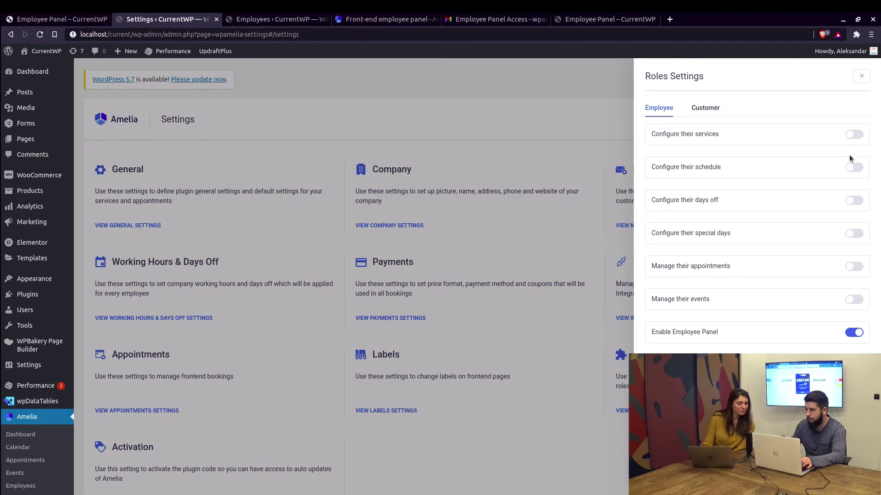
Switch on the services, schedule, days off, special days, appointments and events permissions, then save
{"action": "left_click", "coordinate": [853, 134]}
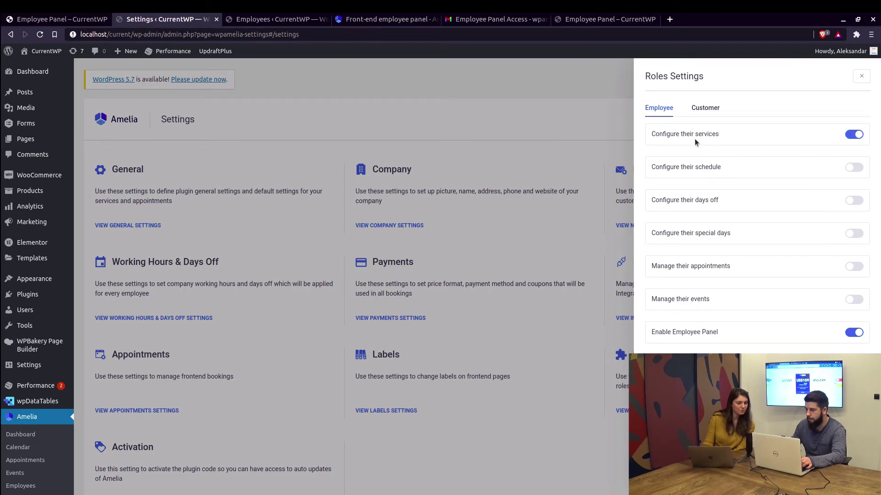
{"action": "left_click", "coordinate": [855, 169]}
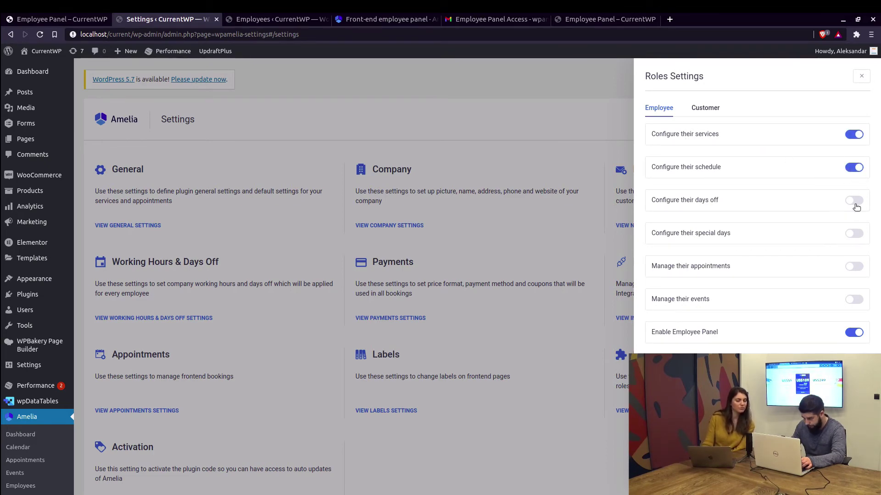
{"action": "left_click", "coordinate": [856, 206]}
{"action": "left_click", "coordinate": [854, 235]}
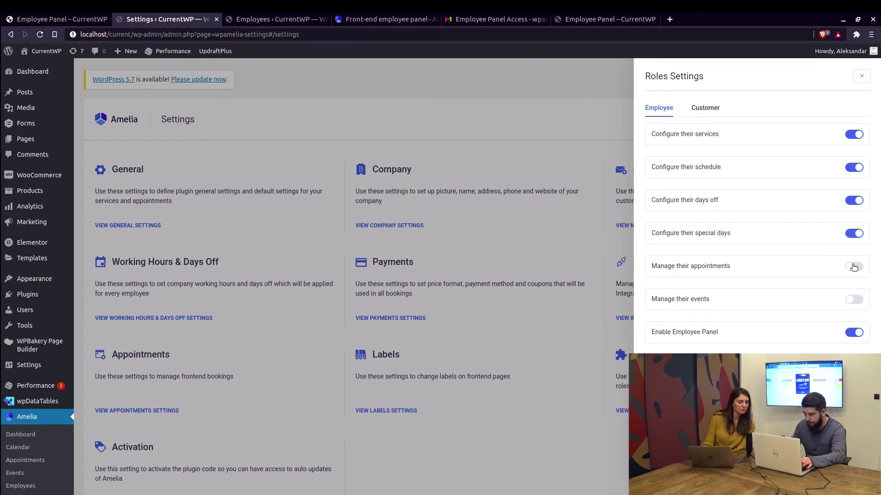
{"action": "left_click", "coordinate": [854, 267]}
{"action": "left_click", "coordinate": [854, 300]}
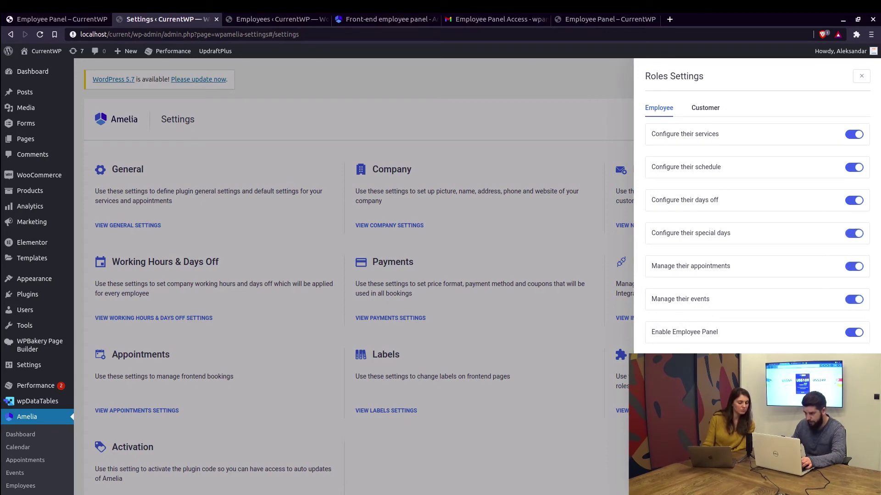
{"action": "left_click", "coordinate": [847, 369]}
{"action": "left_click", "coordinate": [49, 19]}
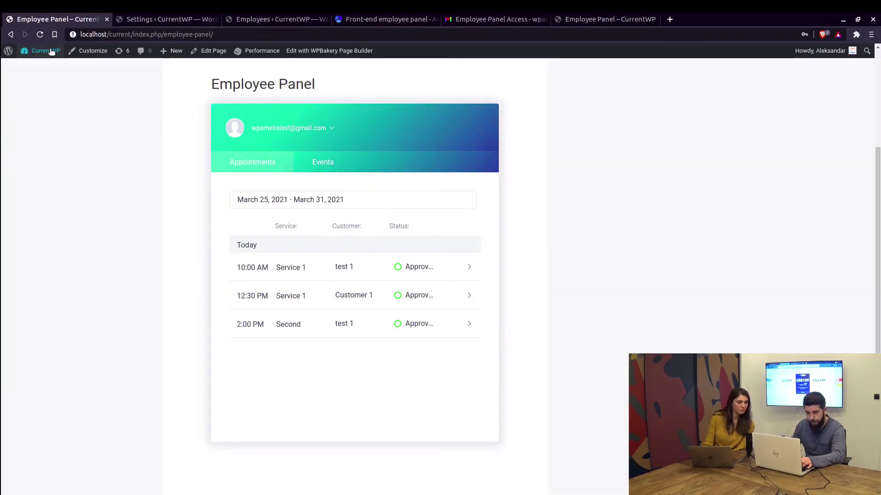
Reload the Employee Panel and preview the New Appointment form and its extras, closing it unsaved
{"action": "left_click", "coordinate": [40, 34]}
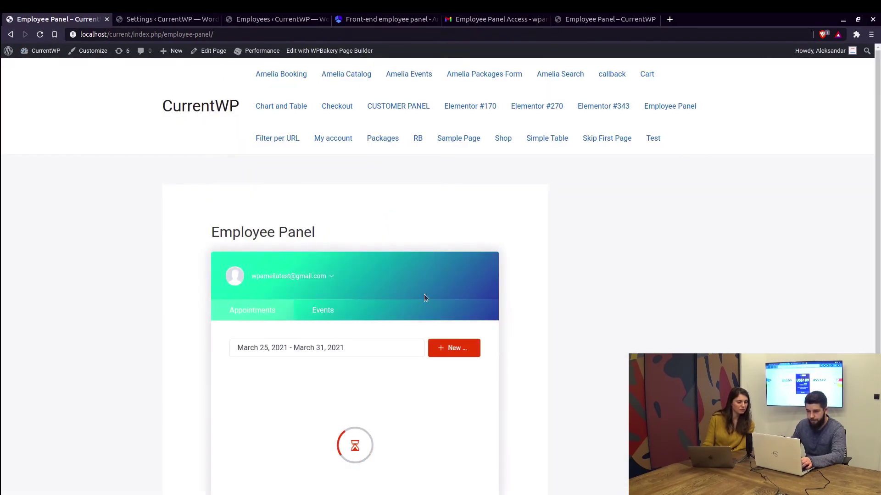
{"action": "scroll", "coordinate": [367, 294], "scroll_direction": "down", "scroll_amount": 2}
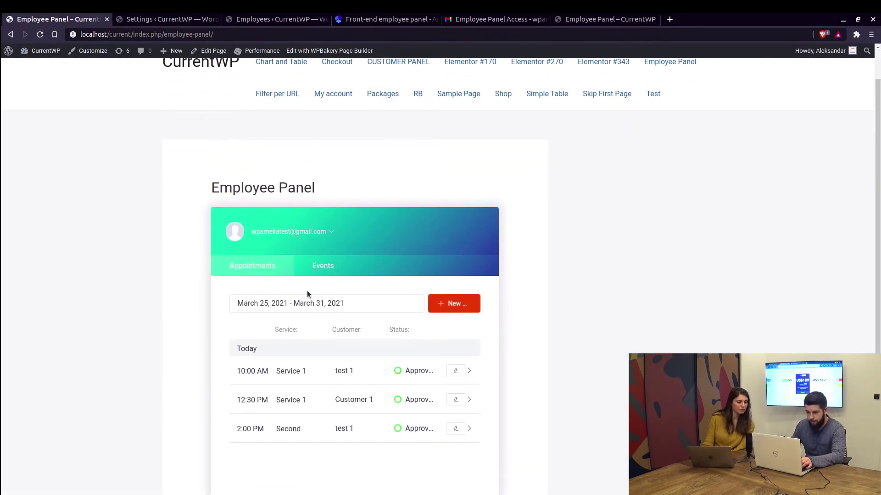
{"action": "left_click", "coordinate": [453, 299]}
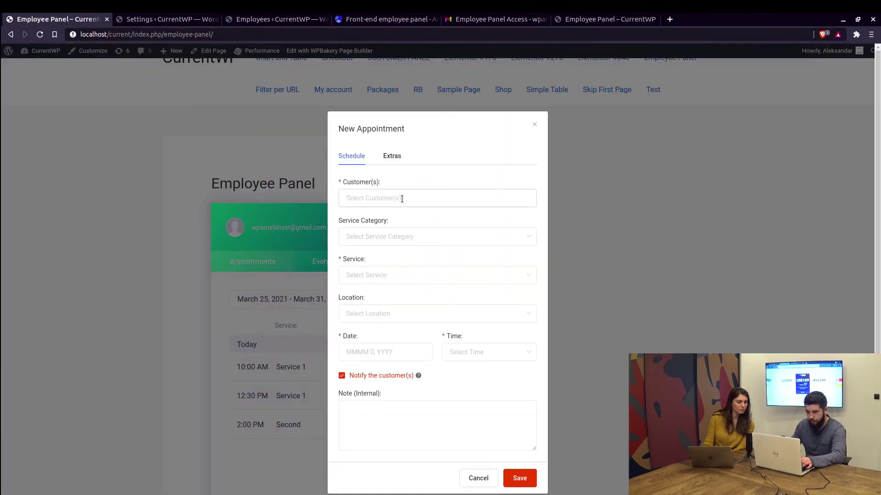
{"action": "scroll", "coordinate": [401, 204], "scroll_direction": "down", "scroll_amount": 1}
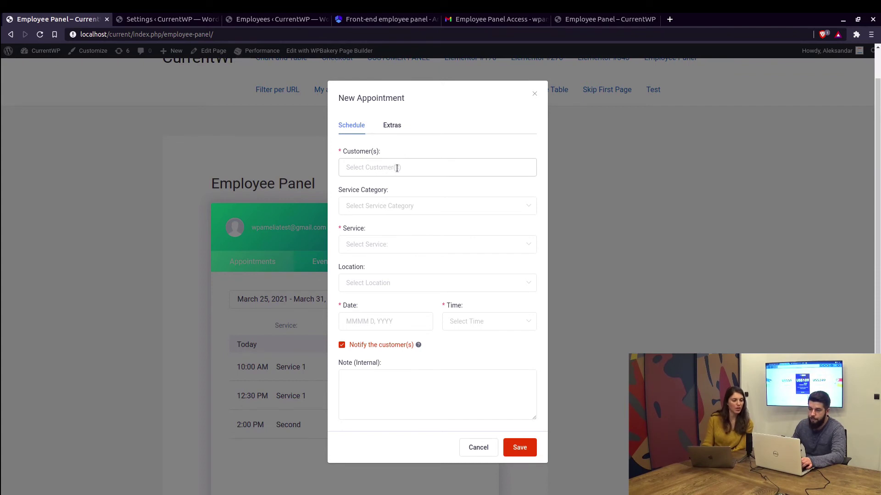
{"action": "left_click", "coordinate": [393, 128]}
{"action": "left_click", "coordinate": [479, 279]}
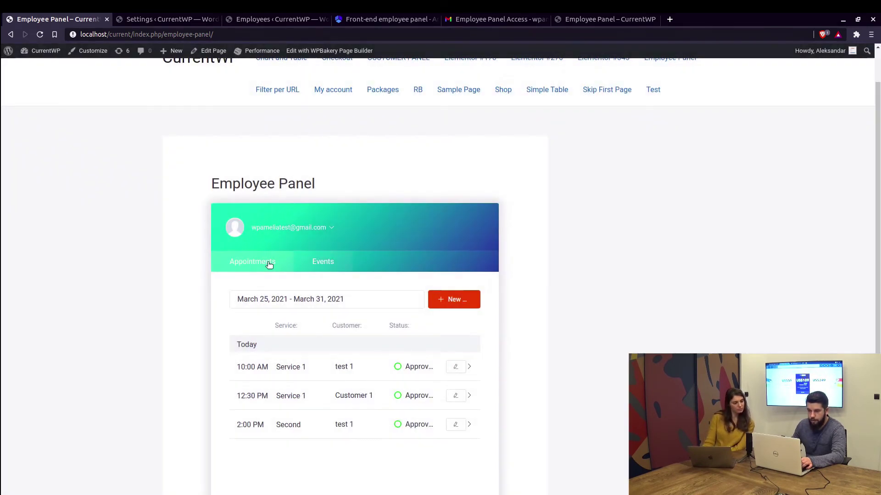
{"action": "left_click", "coordinate": [297, 230]}
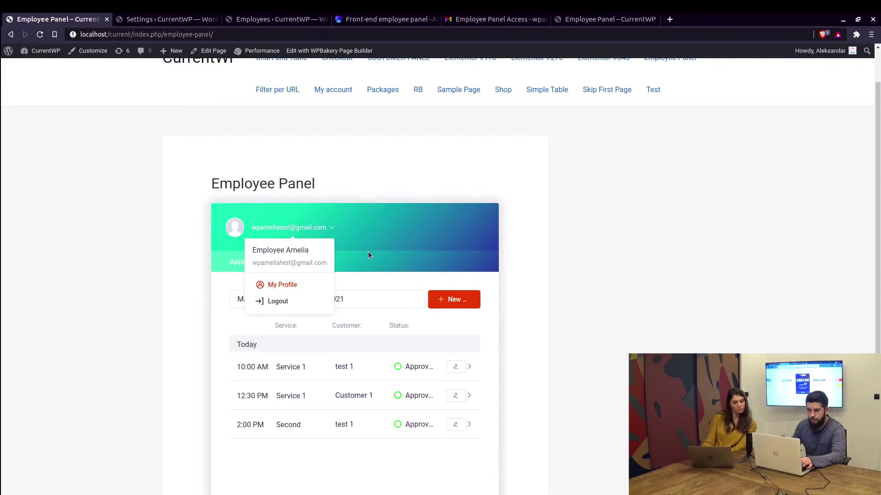
Check the employee's Assigned Services, Working Hours, Days Off and Special Days, then return to Details
{"action": "scroll", "coordinate": [329, 222], "scroll_direction": "down", "scroll_amount": 3}
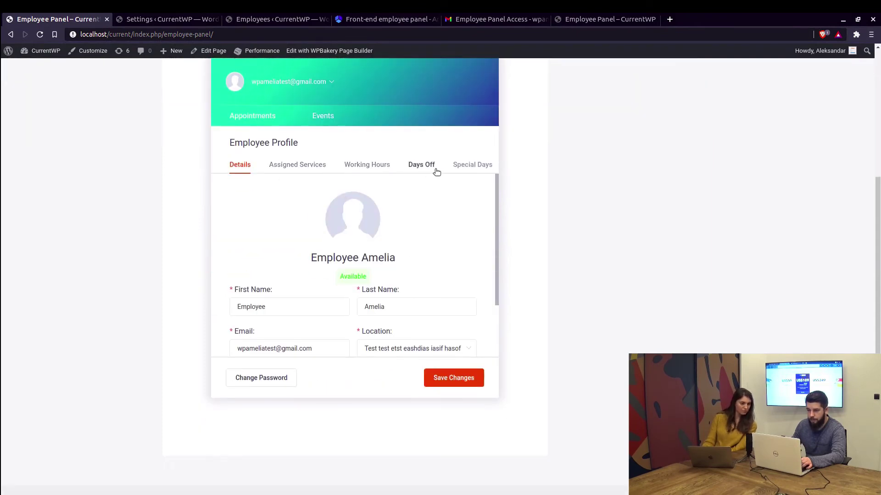
{"action": "left_click", "coordinate": [302, 167]}
{"action": "scroll", "coordinate": [266, 220], "scroll_direction": "down", "scroll_amount": 1}
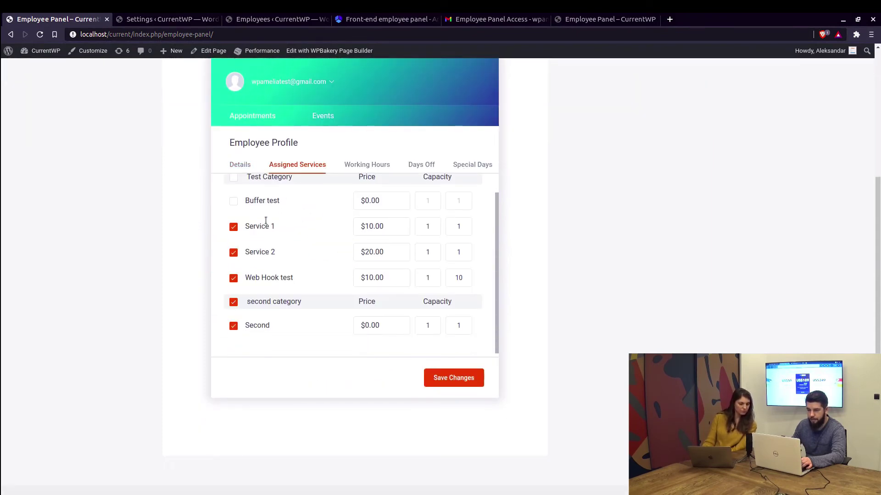
{"action": "left_click", "coordinate": [354, 170]}
{"action": "scroll", "coordinate": [384, 182], "scroll_direction": "down", "scroll_amount": 2}
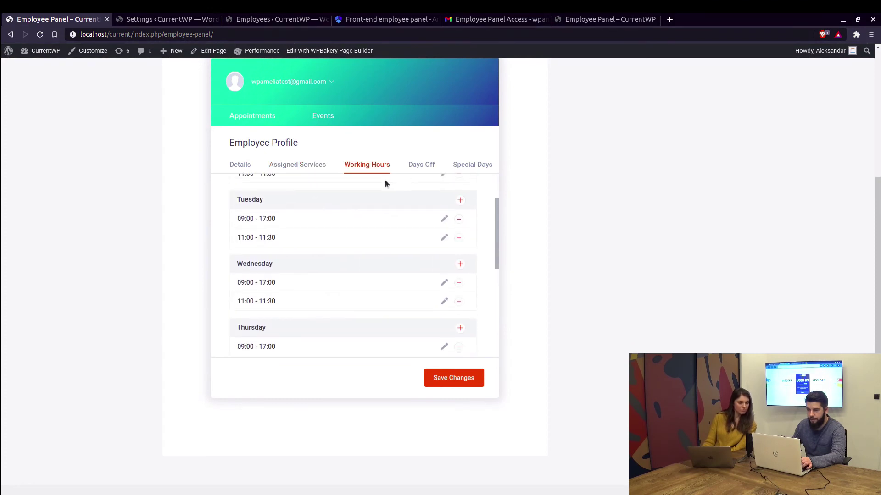
{"action": "left_click", "coordinate": [421, 165]}
{"action": "left_click", "coordinate": [469, 171]}
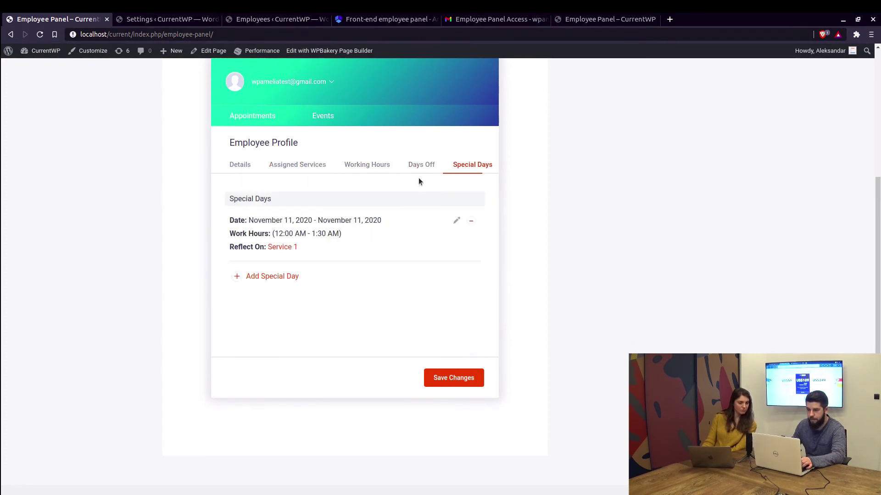
{"action": "scroll", "coordinate": [422, 174], "scroll_direction": "down", "scroll_amount": 1}
{"action": "scroll", "coordinate": [427, 166], "scroll_direction": "up", "scroll_amount": 3}
{"action": "left_click", "coordinate": [244, 212]}
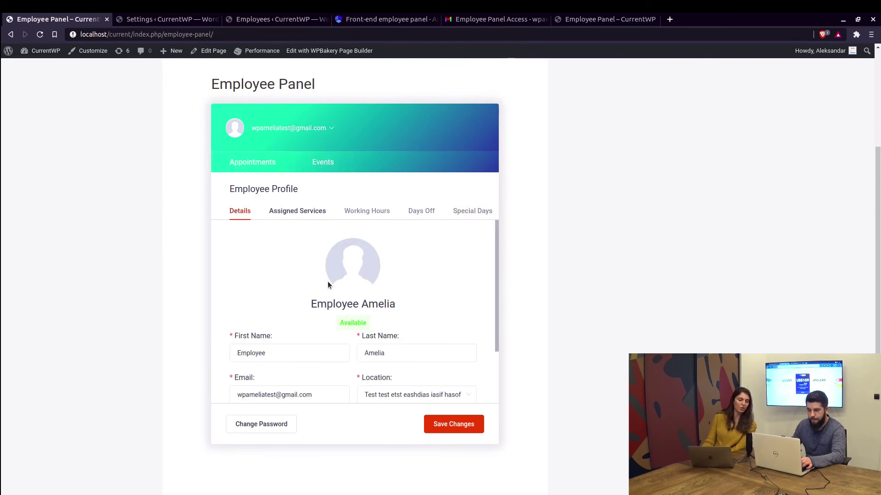
{"action": "scroll", "coordinate": [345, 293], "scroll_direction": "down", "scroll_amount": 5}
Scroll through the employee's profile details showing name, email and location fields
{"action": "scroll", "coordinate": [323, 197], "scroll_direction": "up", "scroll_amount": 2}
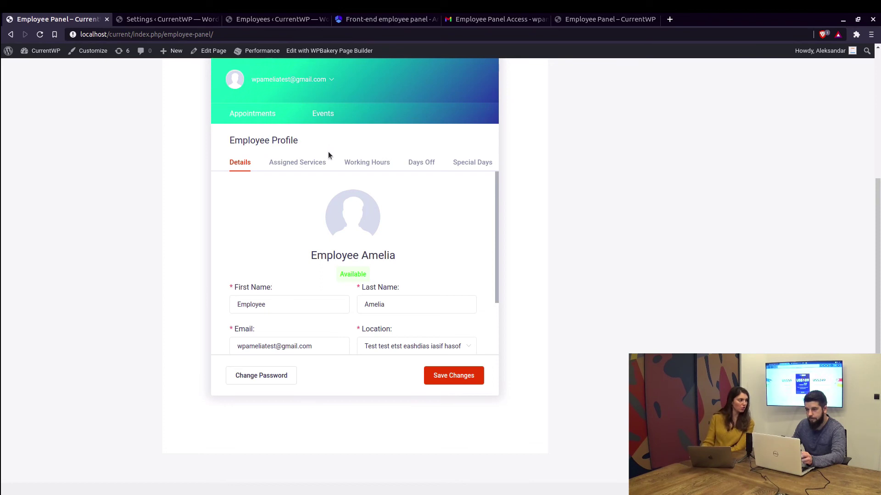
{"action": "scroll", "coordinate": [328, 156], "scroll_direction": "up", "scroll_amount": 3}
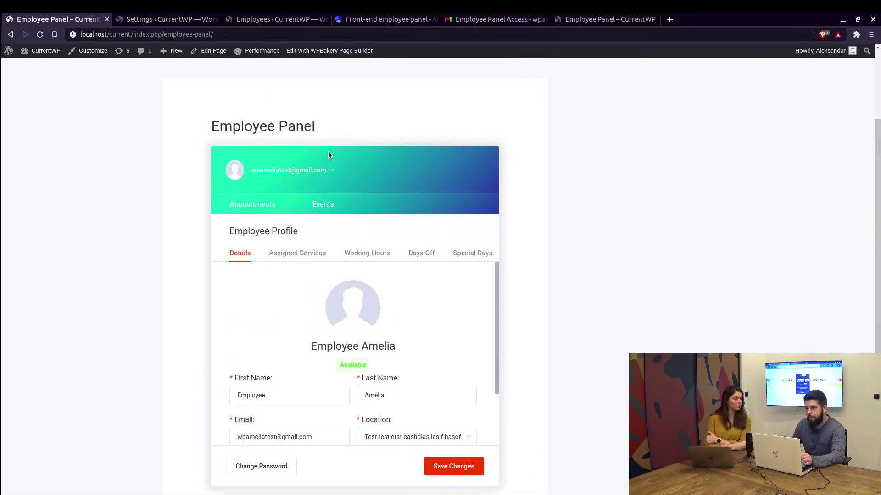
{"action": "scroll", "coordinate": [328, 154], "scroll_direction": "down", "scroll_amount": 1}
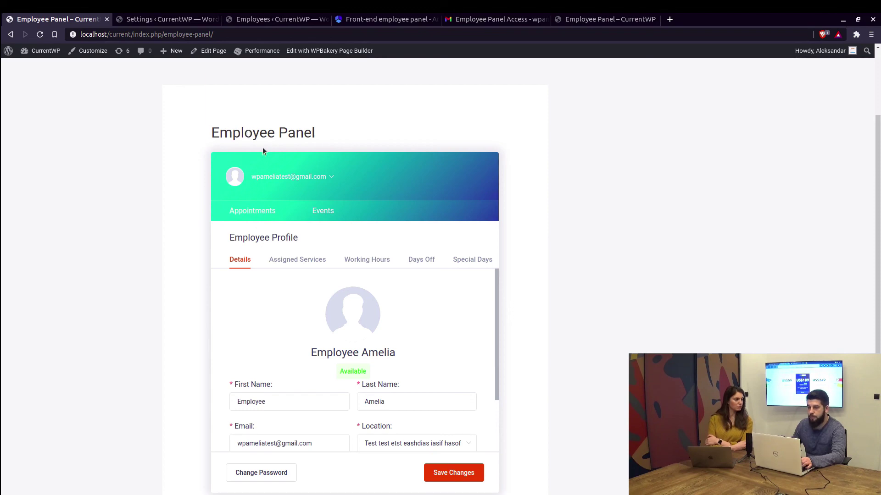
{"action": "scroll", "coordinate": [291, 129], "scroll_direction": "down", "scroll_amount": 2}
{"action": "scroll", "coordinate": [286, 133], "scroll_direction": "up", "scroll_amount": 3}
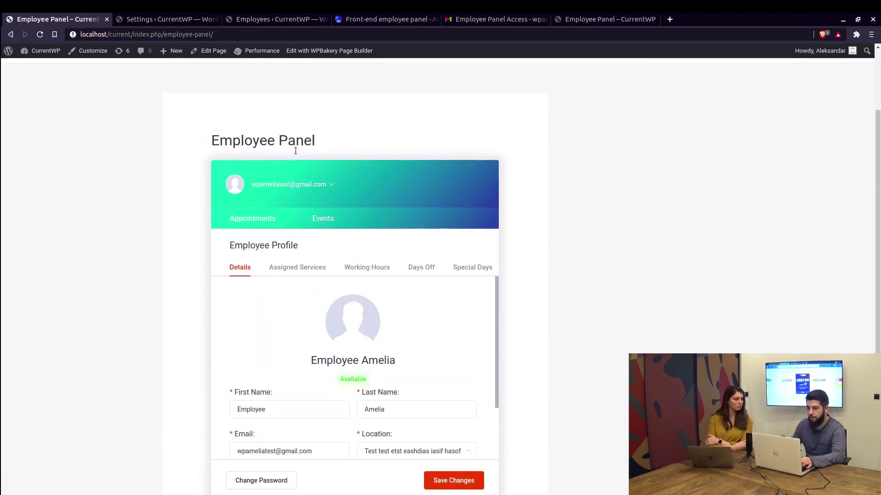
{"action": "scroll", "coordinate": [293, 159], "scroll_direction": "down", "scroll_amount": 1}
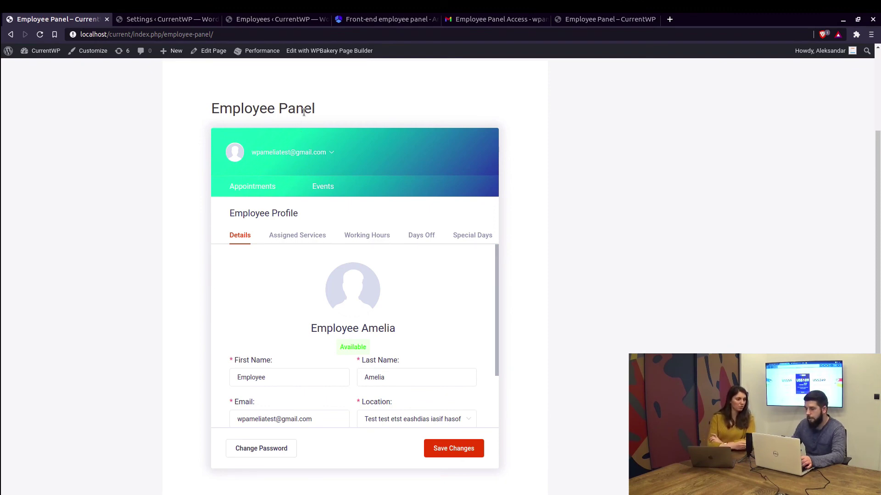
{"action": "left_click", "coordinate": [166, 20]}
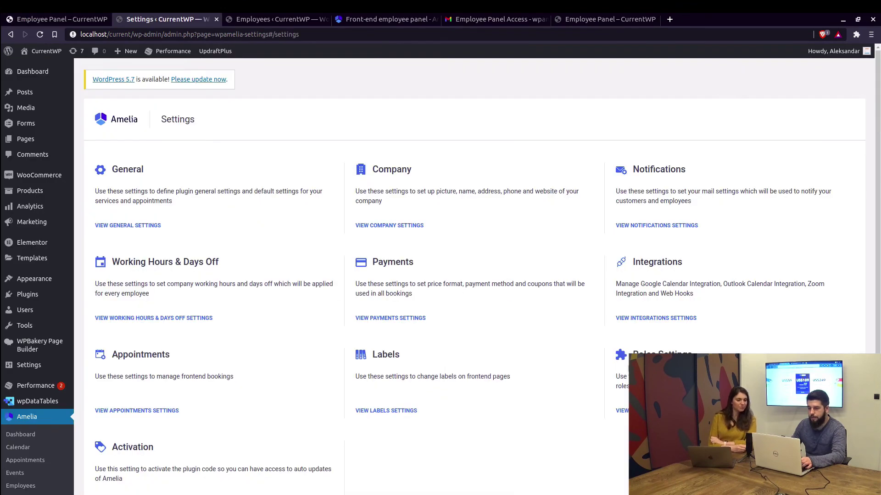
{"action": "left_click", "coordinate": [629, 411]}
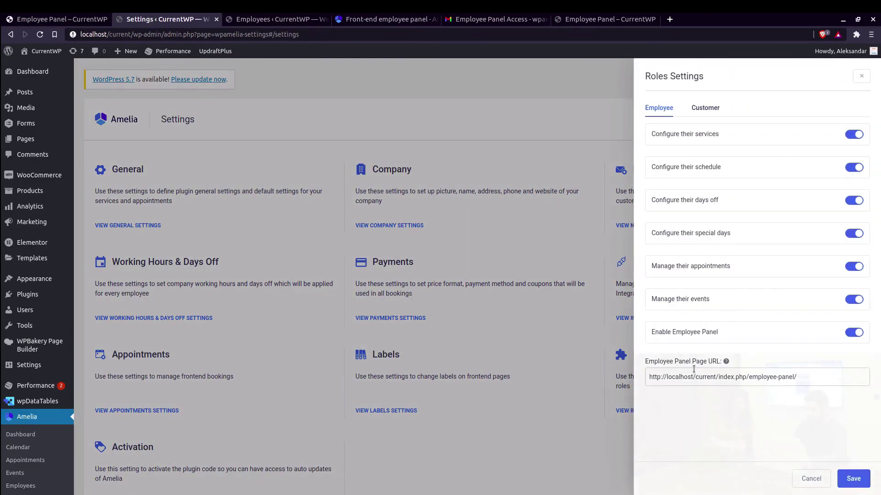
{"action": "left_click_drag", "start_coordinate": [750, 377], "coordinate": [788, 378]}
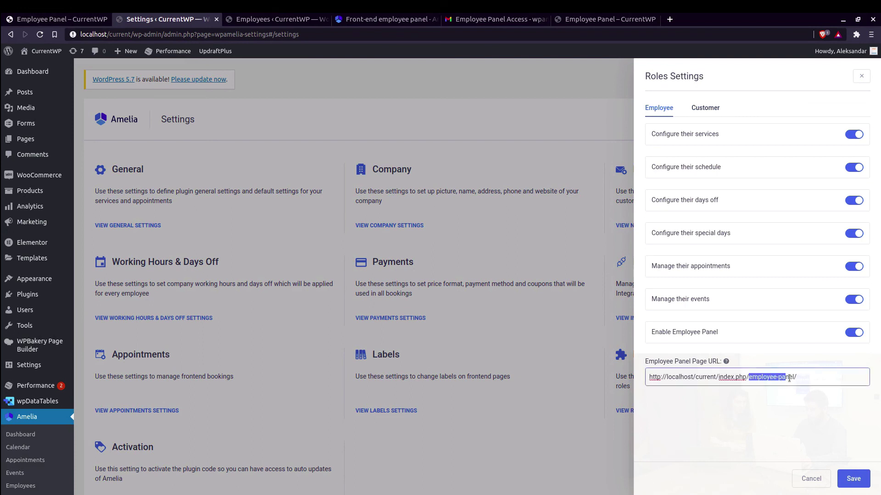
{"action": "left_click", "coordinate": [757, 399]}
{"action": "left_click", "coordinate": [850, 481]}
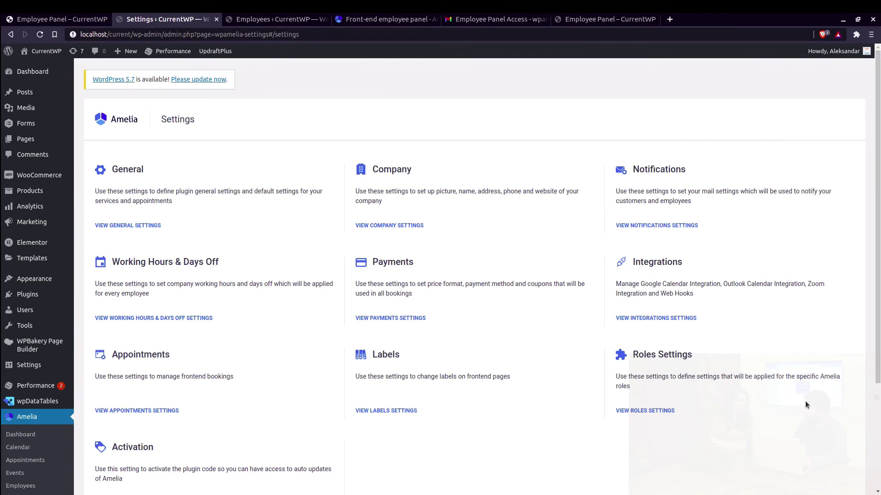